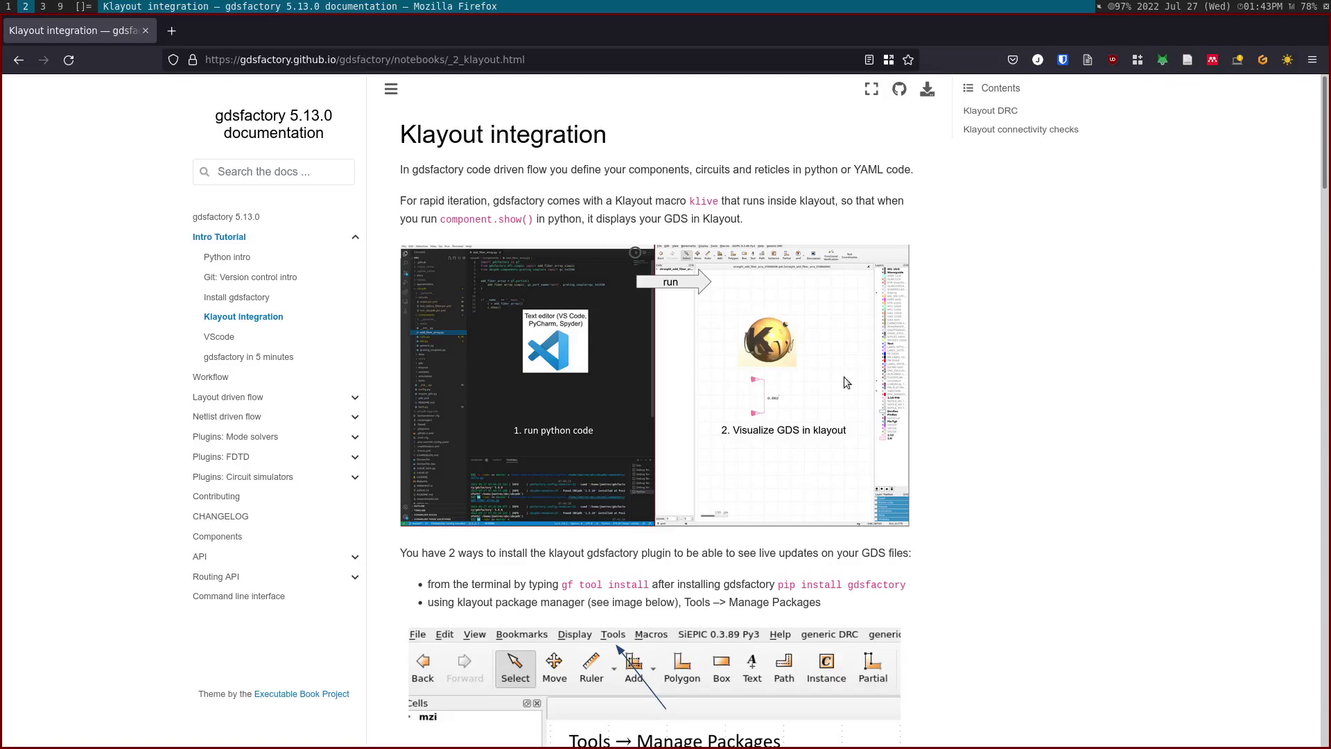
pyautogui.scroll(-5, 952, 448)
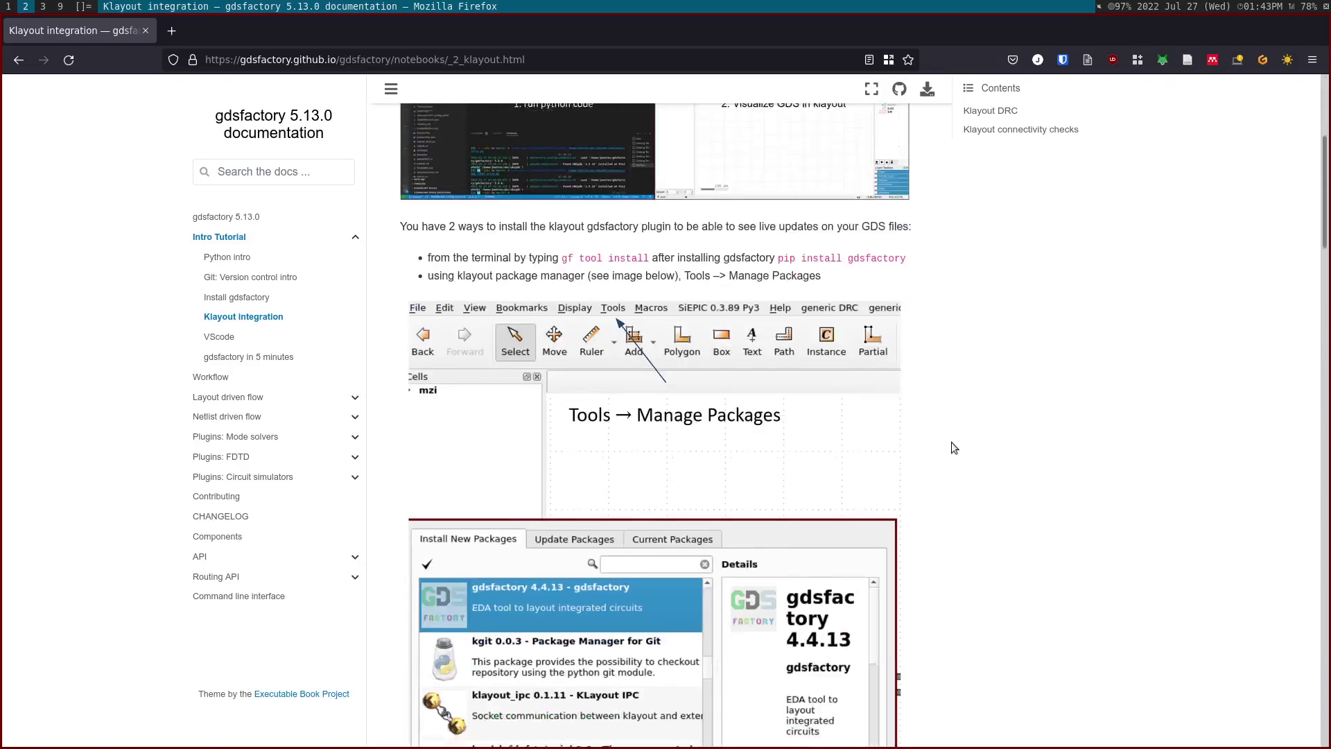
pyautogui.scroll(-5, 952, 448)
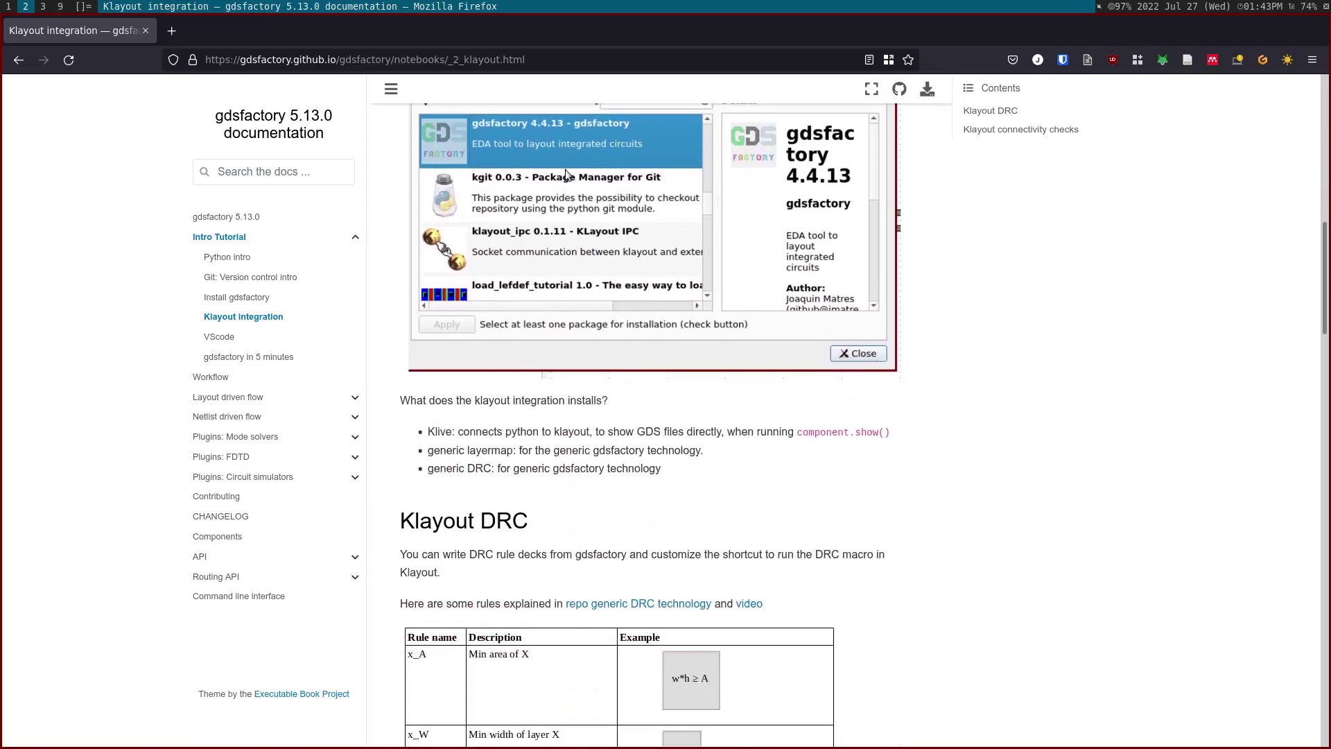
pyautogui.scroll(-1, 586, 240)
pyautogui.scroll(-2, 586, 237)
pyautogui.scroll(1, 586, 236)
pyautogui.scroll(-3, 586, 236)
pyautogui.scroll(-1, 585, 240)
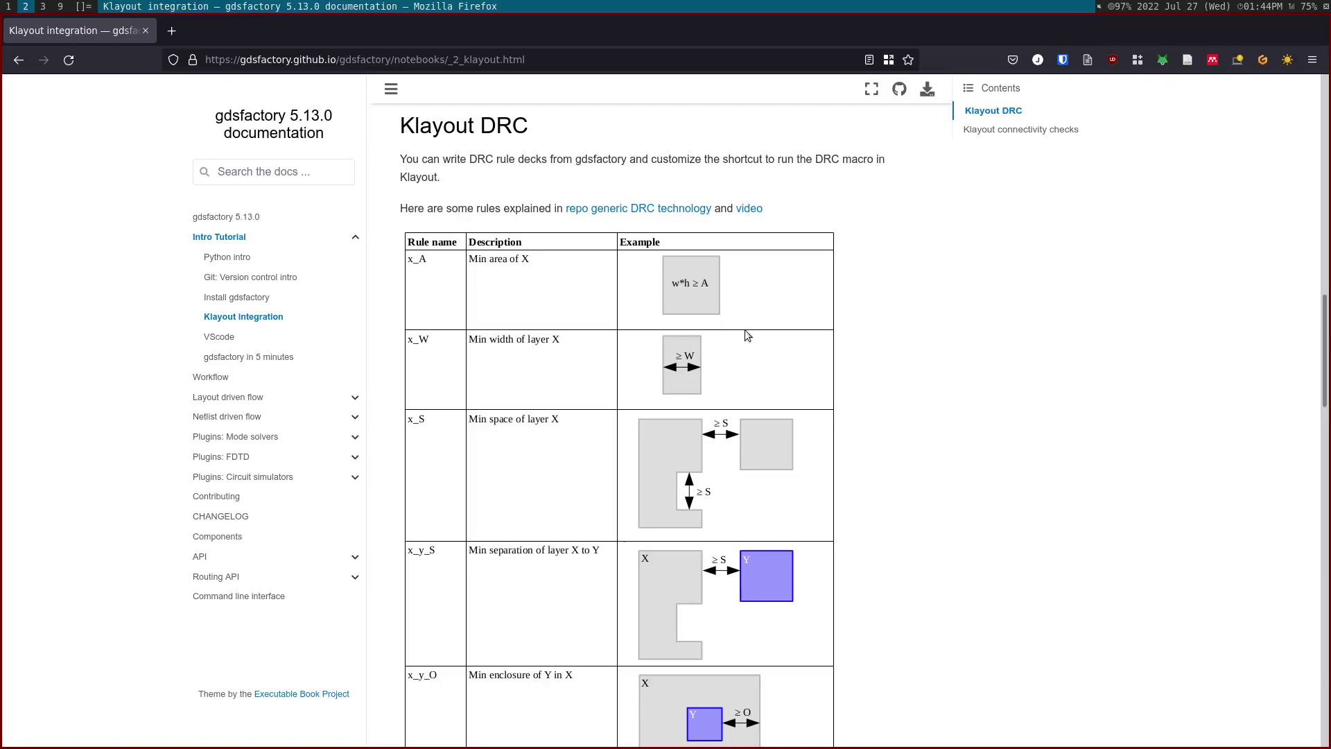
pyautogui.scroll(-2, 891, 388)
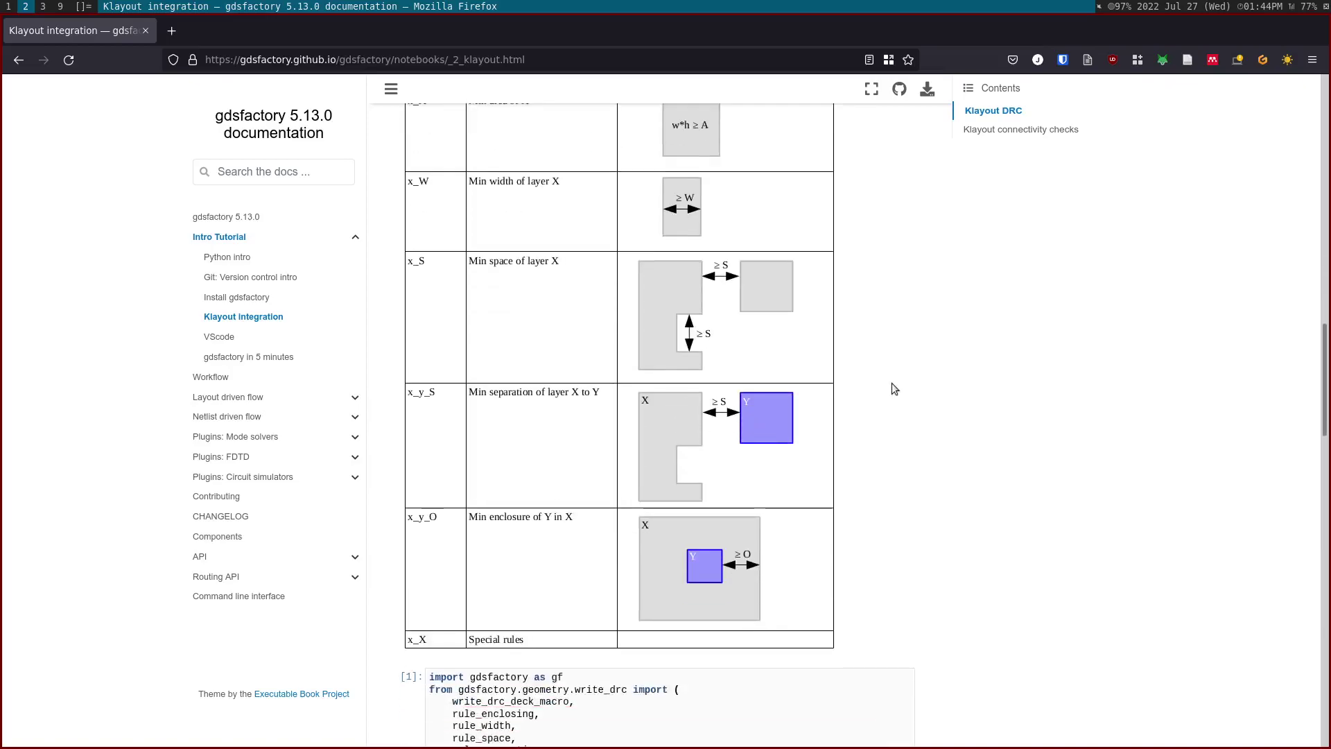
pyautogui.scroll(2, 891, 380)
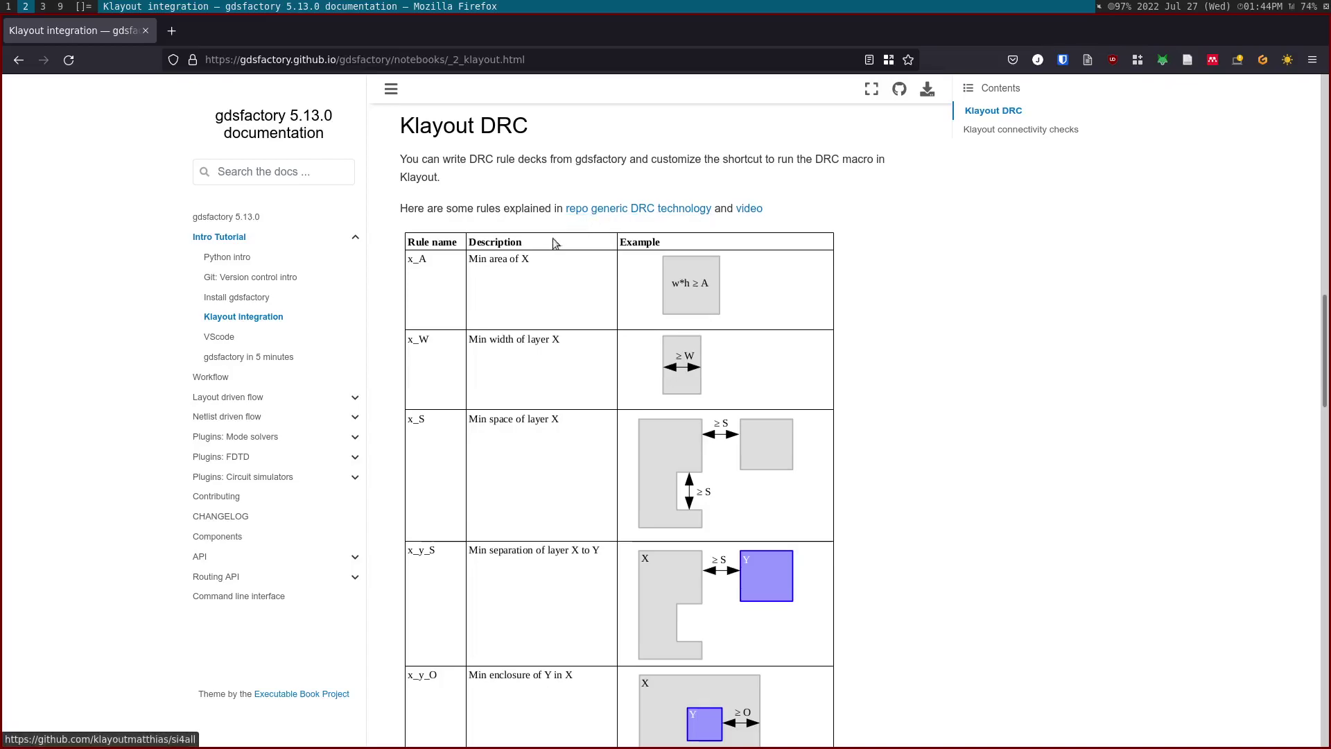
pyautogui.scroll(-2, 524, 274)
pyautogui.scroll(-4, 523, 274)
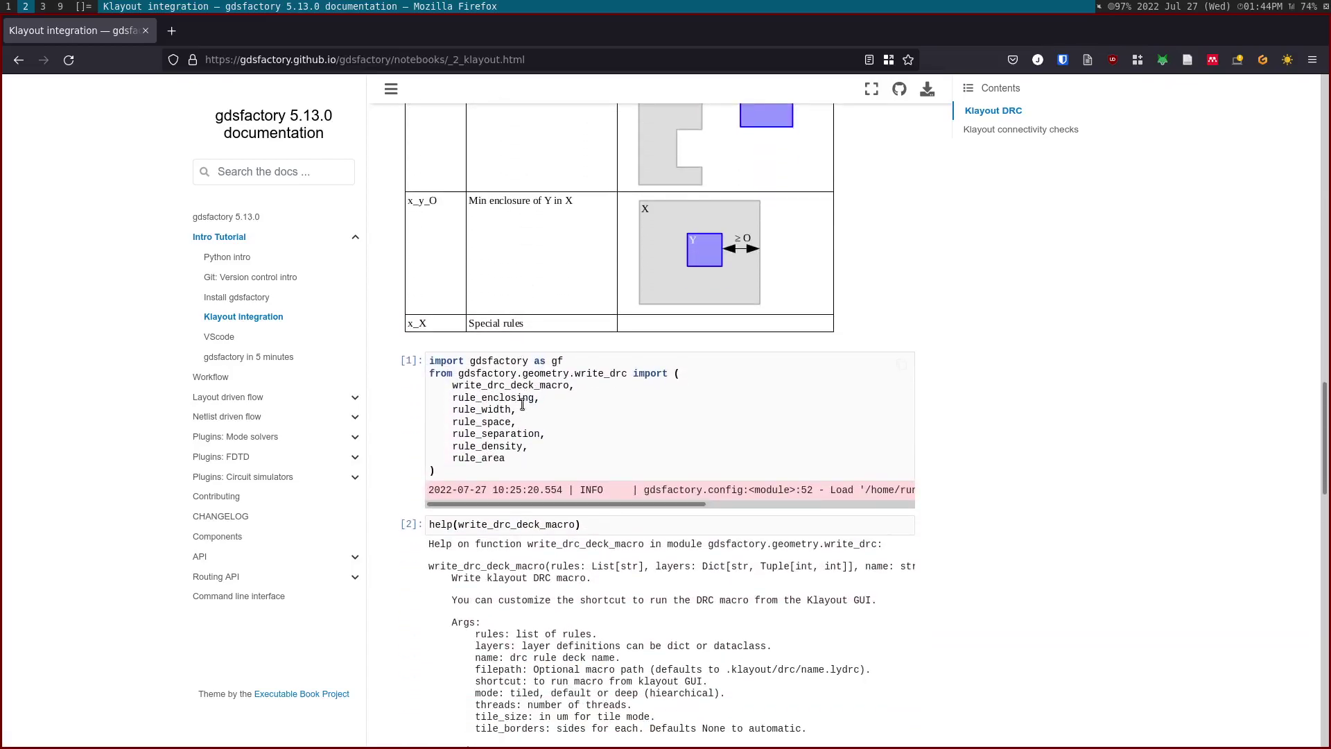
pyautogui.moveTo(514, 448)
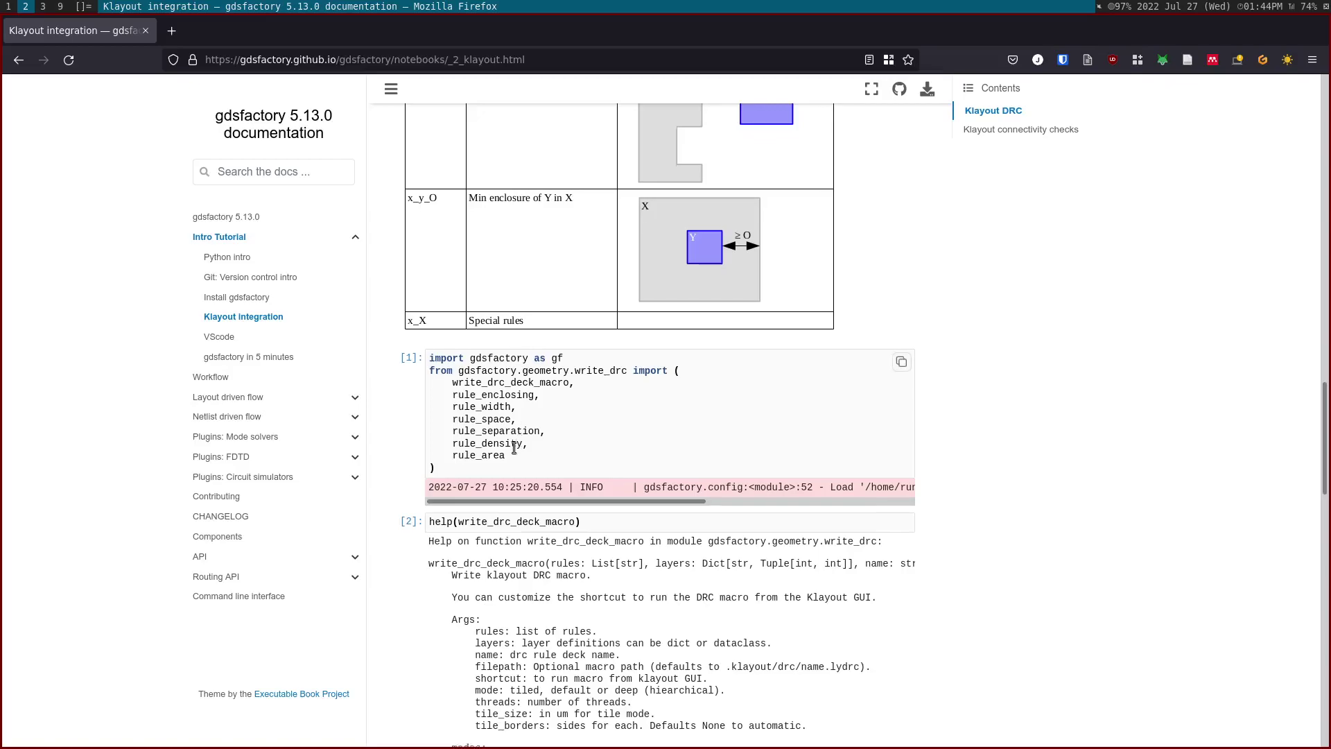
pyautogui.scroll(-5, 513, 448)
pyautogui.scroll(-1, 513, 449)
pyautogui.scroll(-4, 513, 449)
pyautogui.scroll(-3, 514, 448)
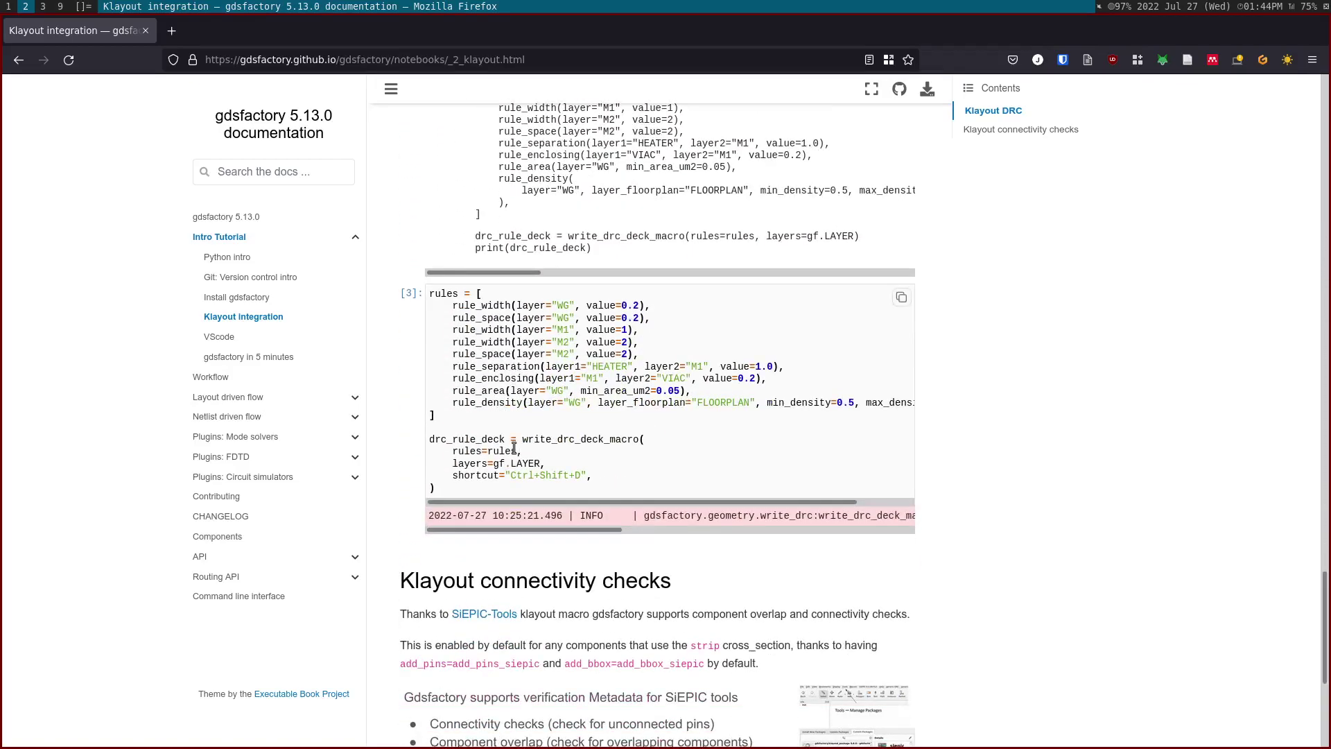
# Step: Run drc_errors.py to write errors.gds into KLayout, then open drc_write.py
pyautogui.press('super+1')
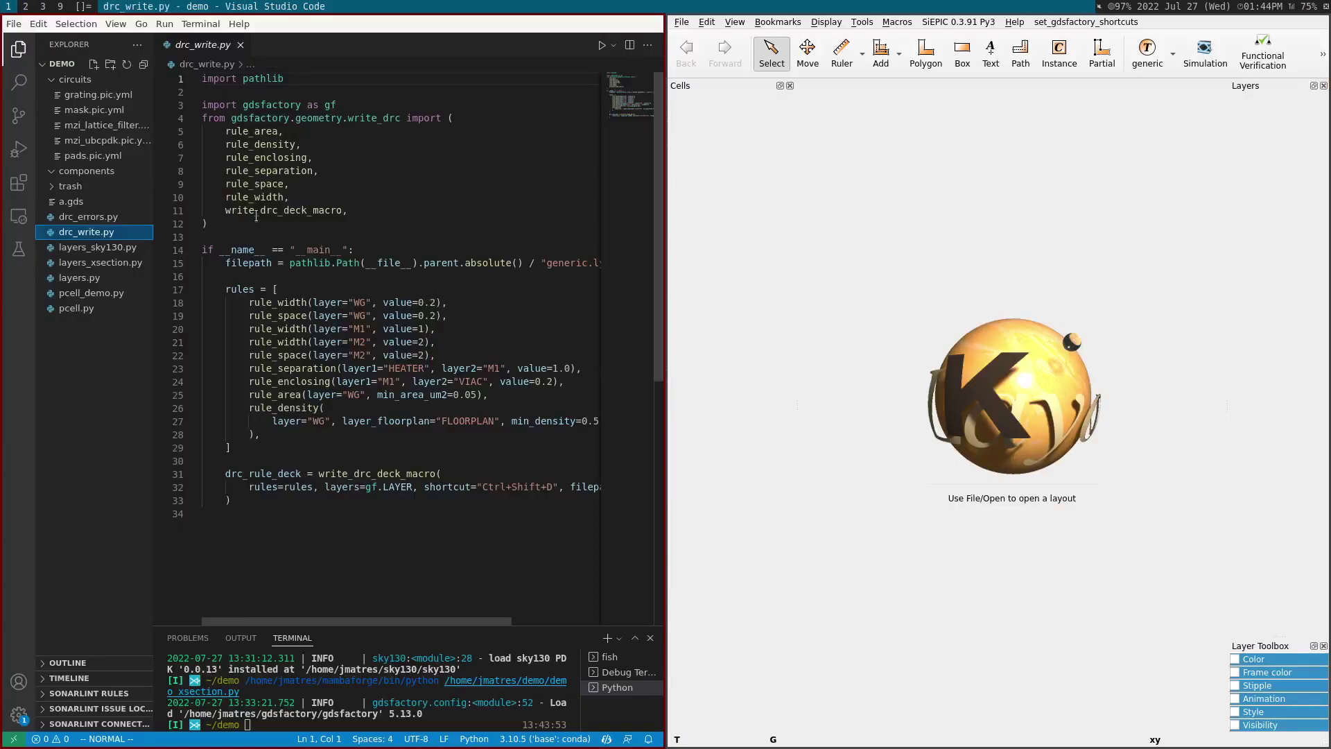
pyautogui.click(89, 216)
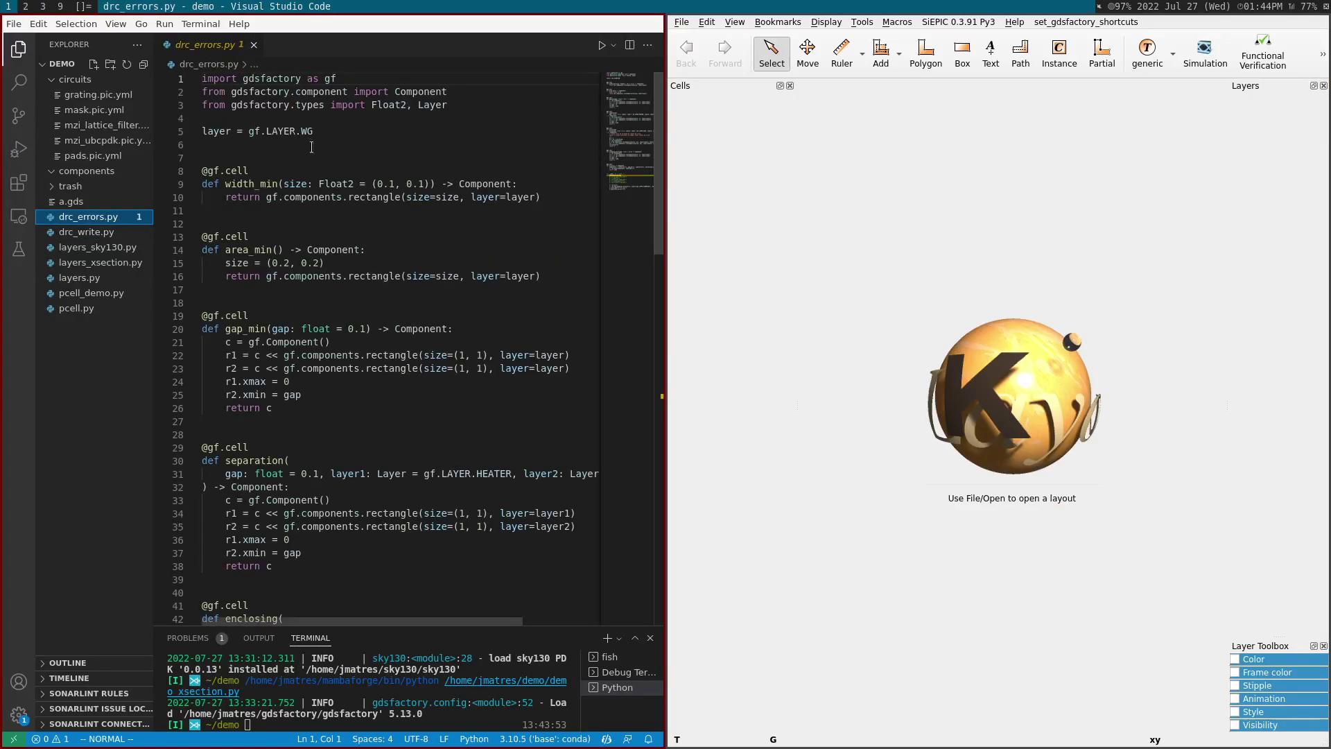
pyautogui.click(600, 48)
pyautogui.scroll(-9, 557, 84)
pyautogui.scroll(-1, 557, 84)
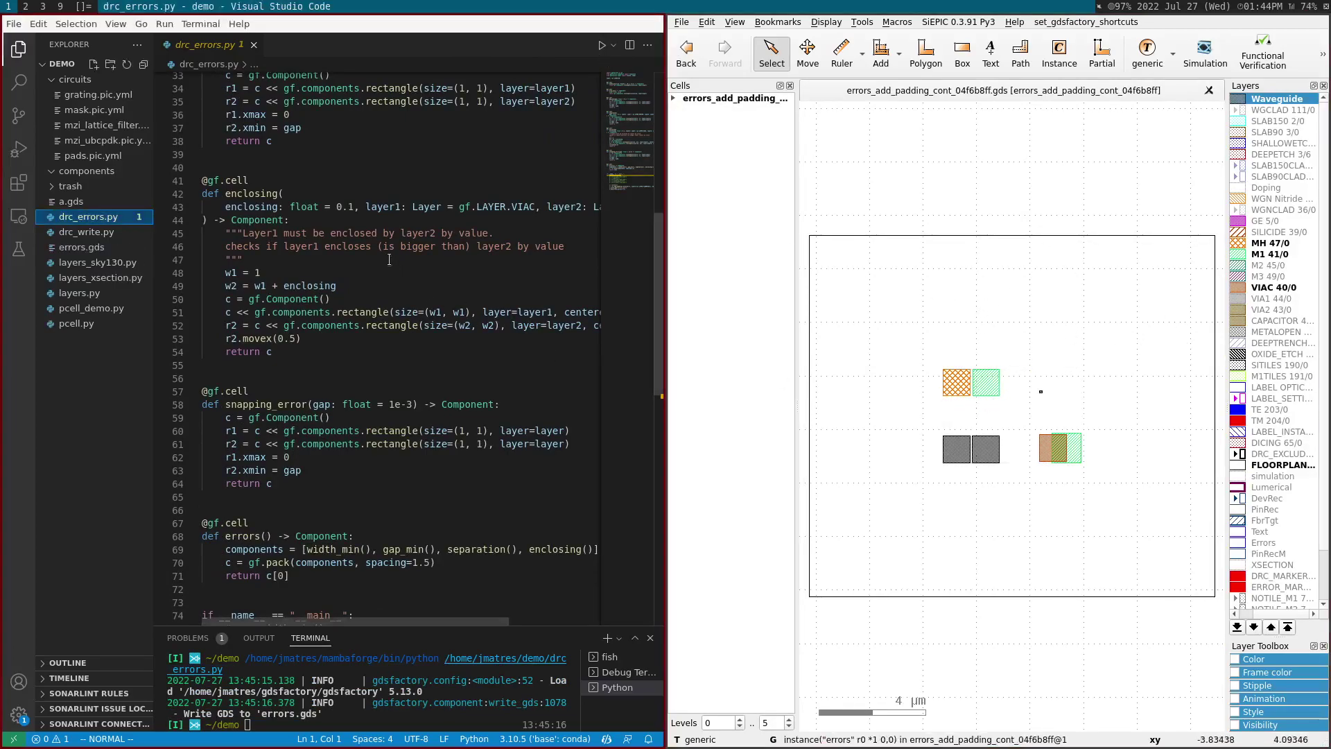
pyautogui.scroll(3, 390, 259)
pyautogui.scroll(2, 389, 258)
pyautogui.scroll(4, 389, 259)
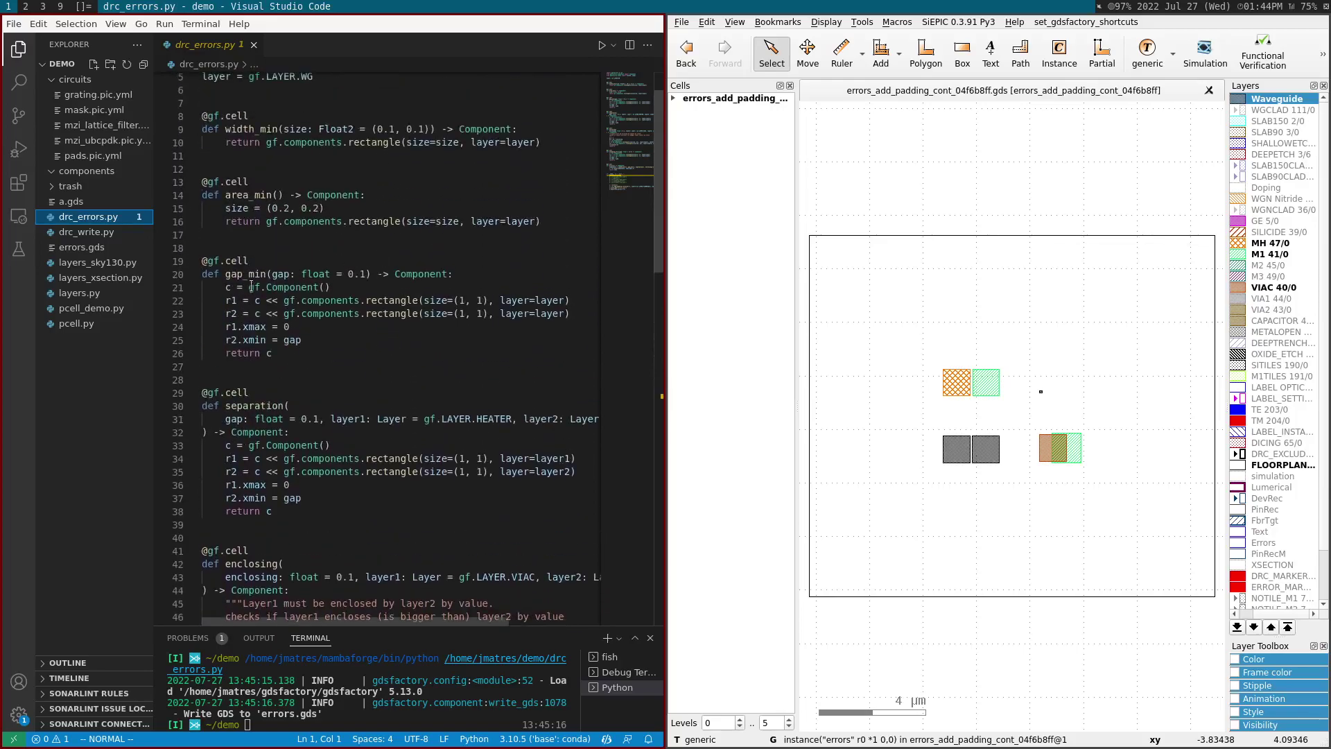
pyautogui.scroll(1, 252, 125)
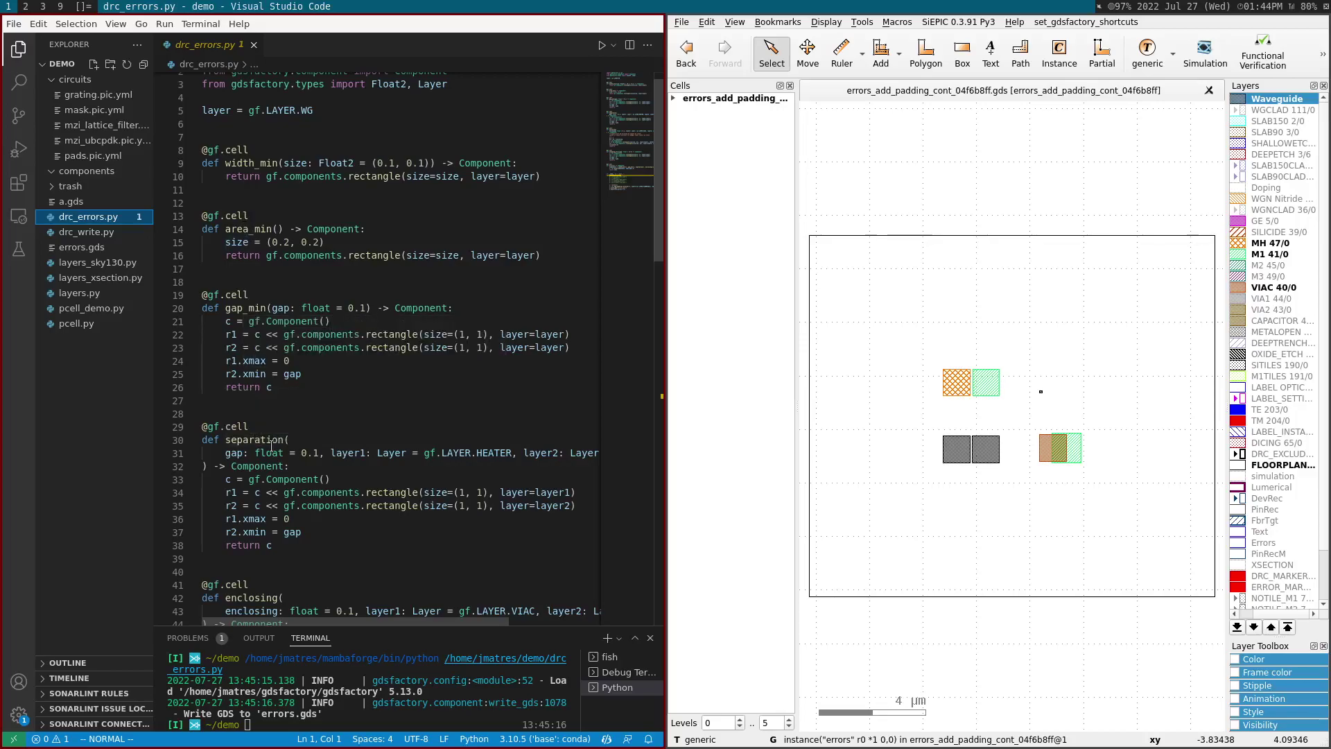
pyautogui.scroll(-3, 281, 484)
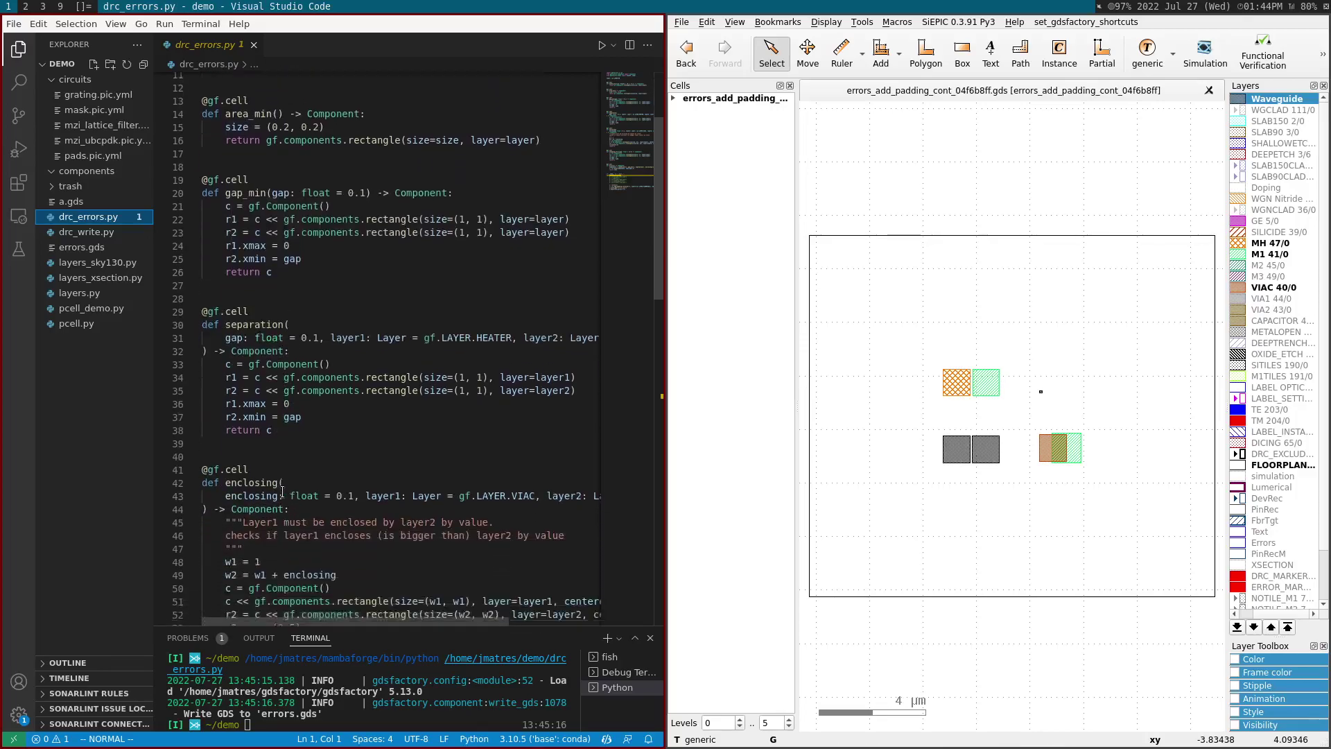
pyautogui.scroll(-2, 284, 495)
pyautogui.scroll(-1, 269, 390)
pyautogui.scroll(-3, 272, 446)
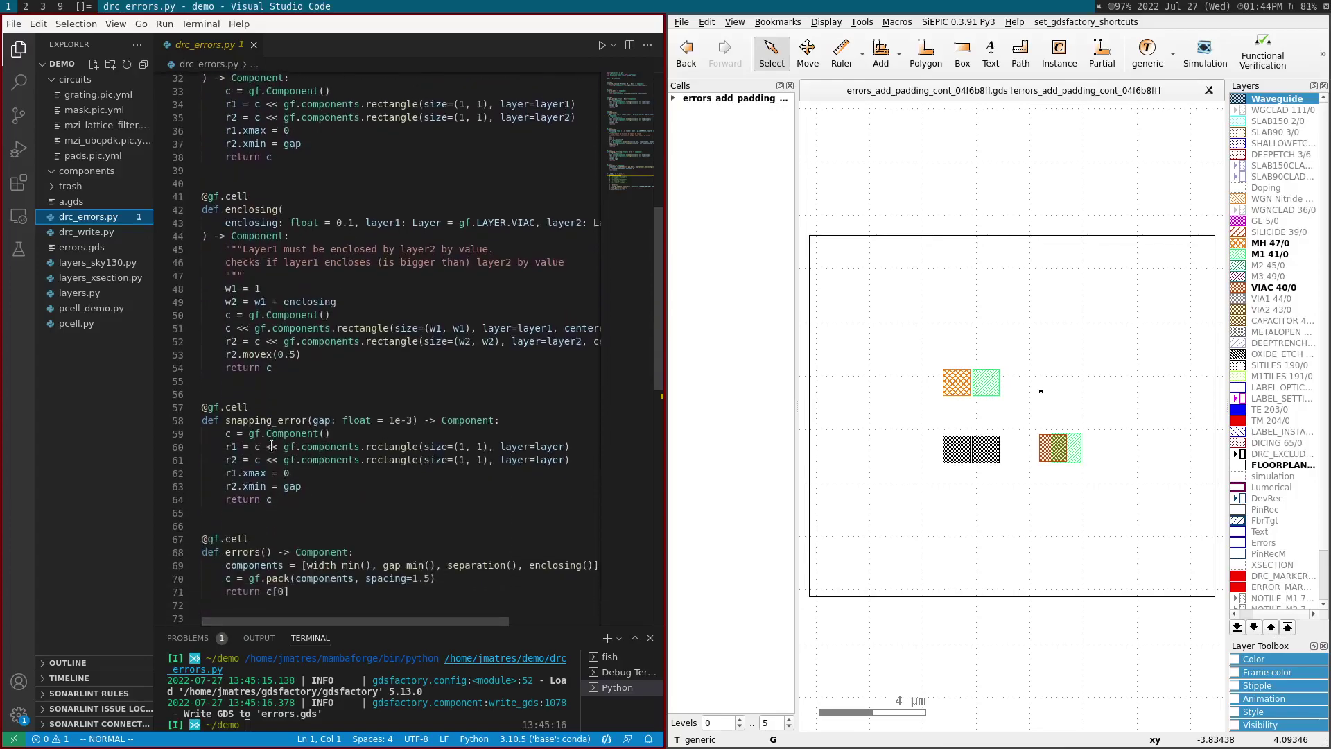
pyautogui.scroll(-3, 275, 474)
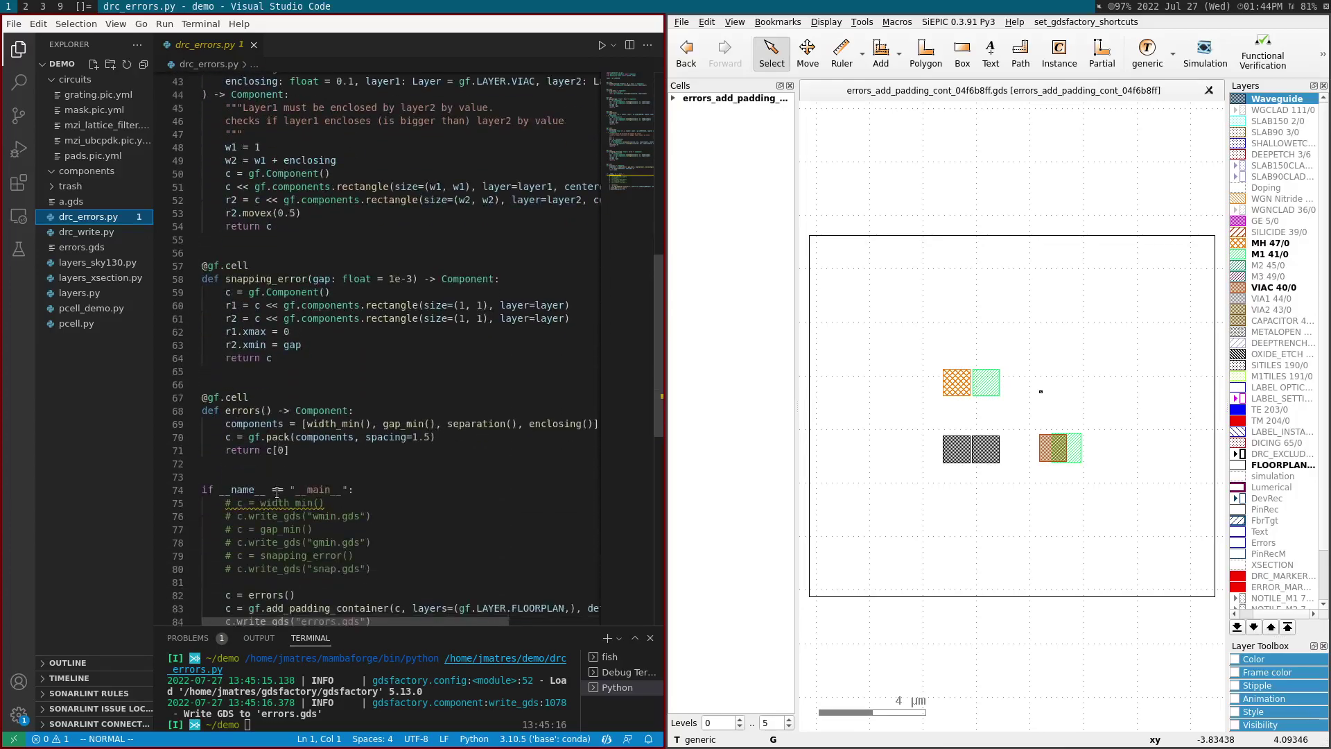
pyautogui.scroll(-1, 277, 493)
pyautogui.scroll(4, 278, 493)
pyautogui.scroll(3, 278, 493)
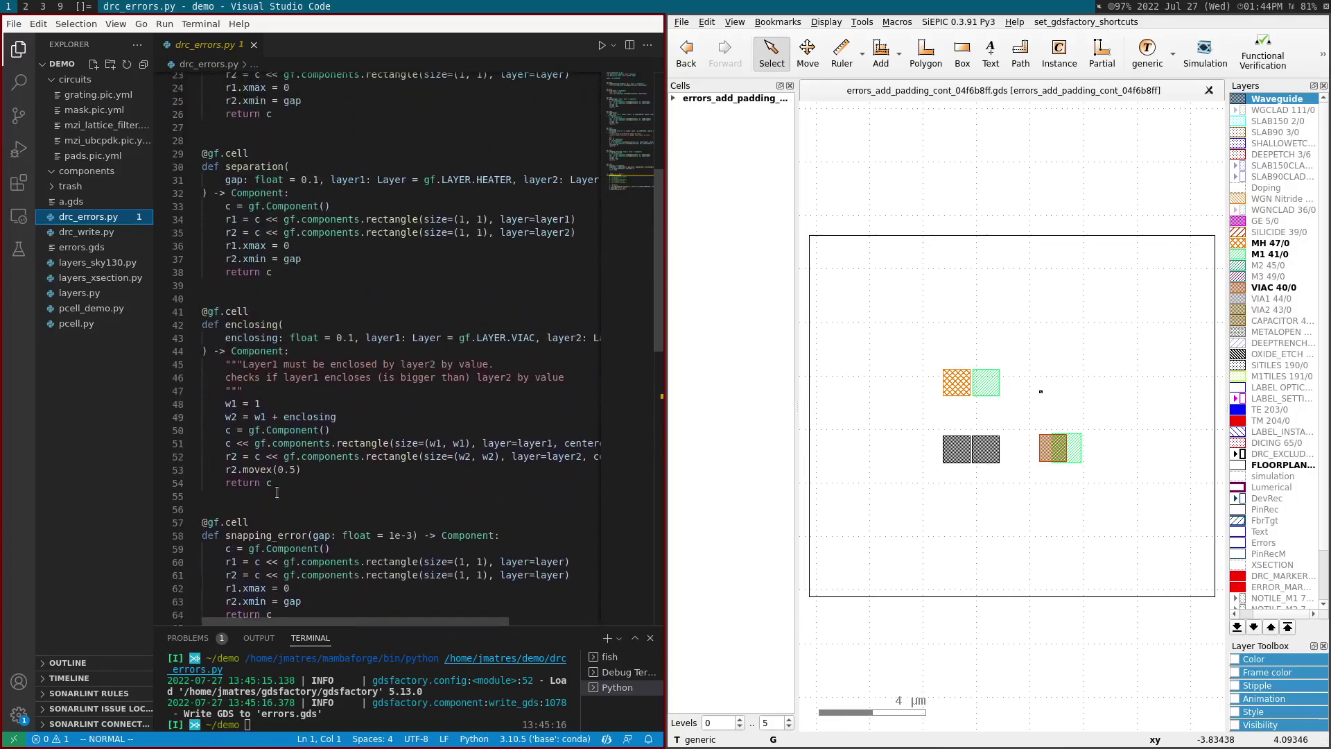
pyautogui.click(125, 231)
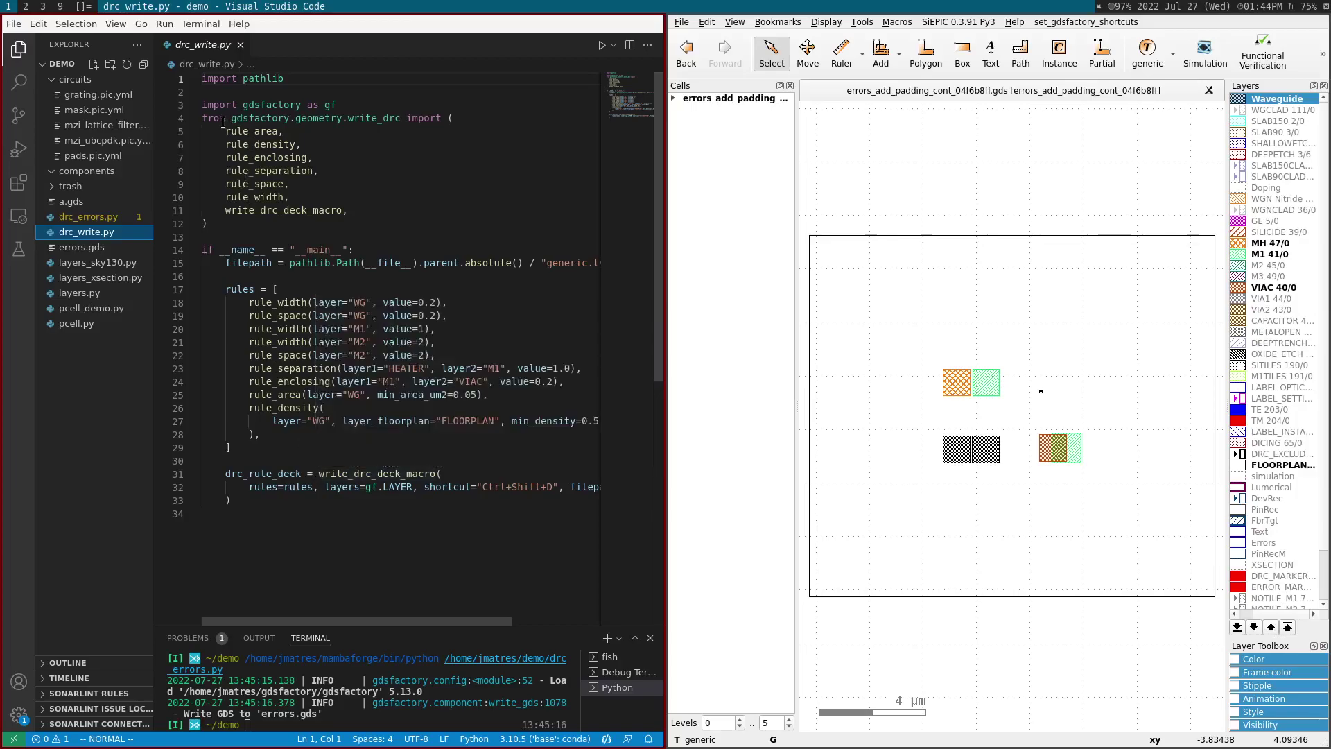
# Step: Highlight the imported rule functions and write_drc_deck_macro, then run drc_write.py to generate generic.lydrc
pyautogui.moveTo(204, 106); pyautogui.dragTo(300, 197)
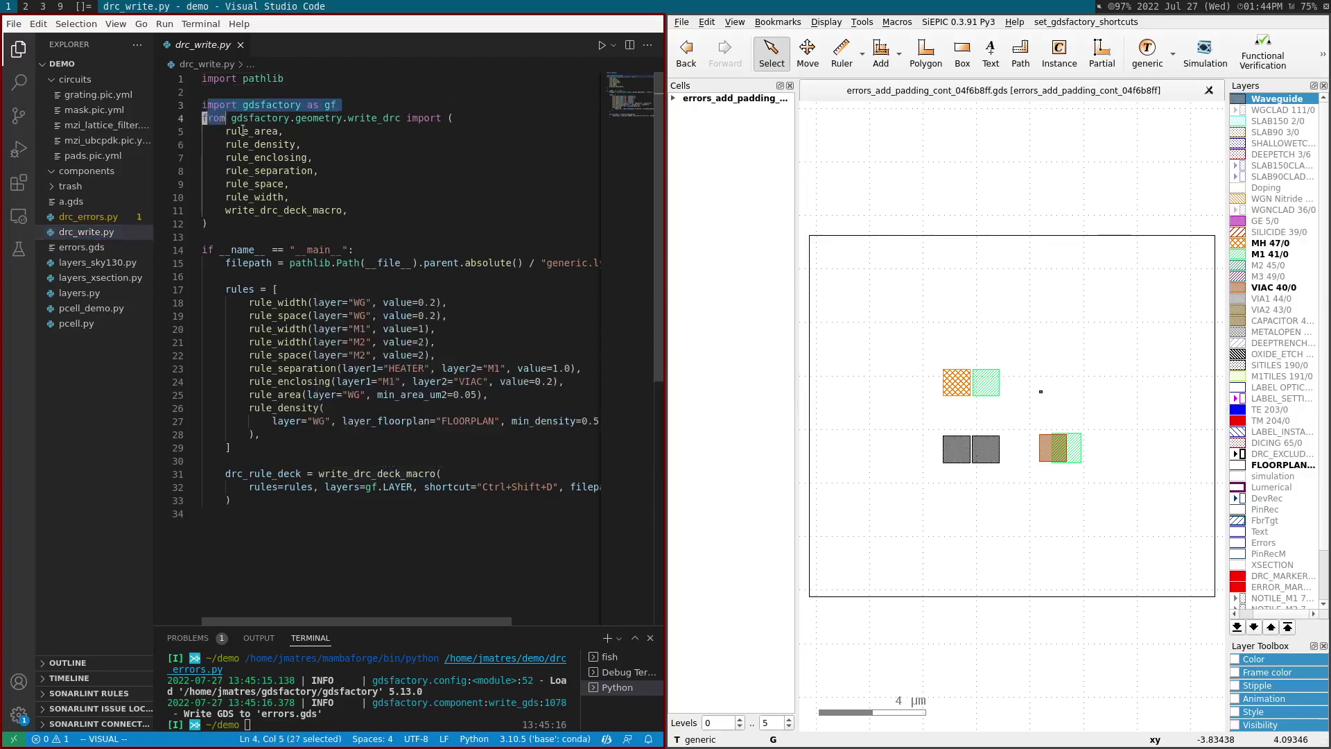
pyautogui.doubleClick(299, 210)
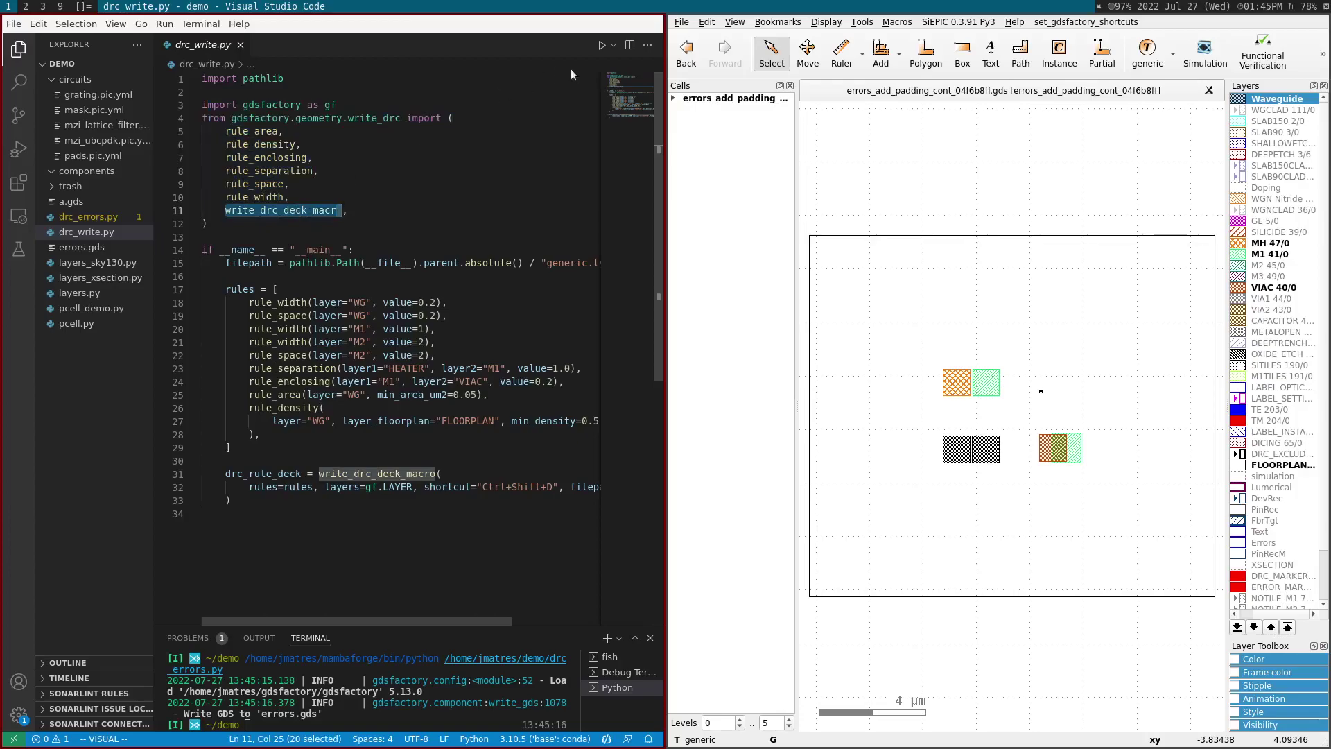
pyautogui.click(602, 46)
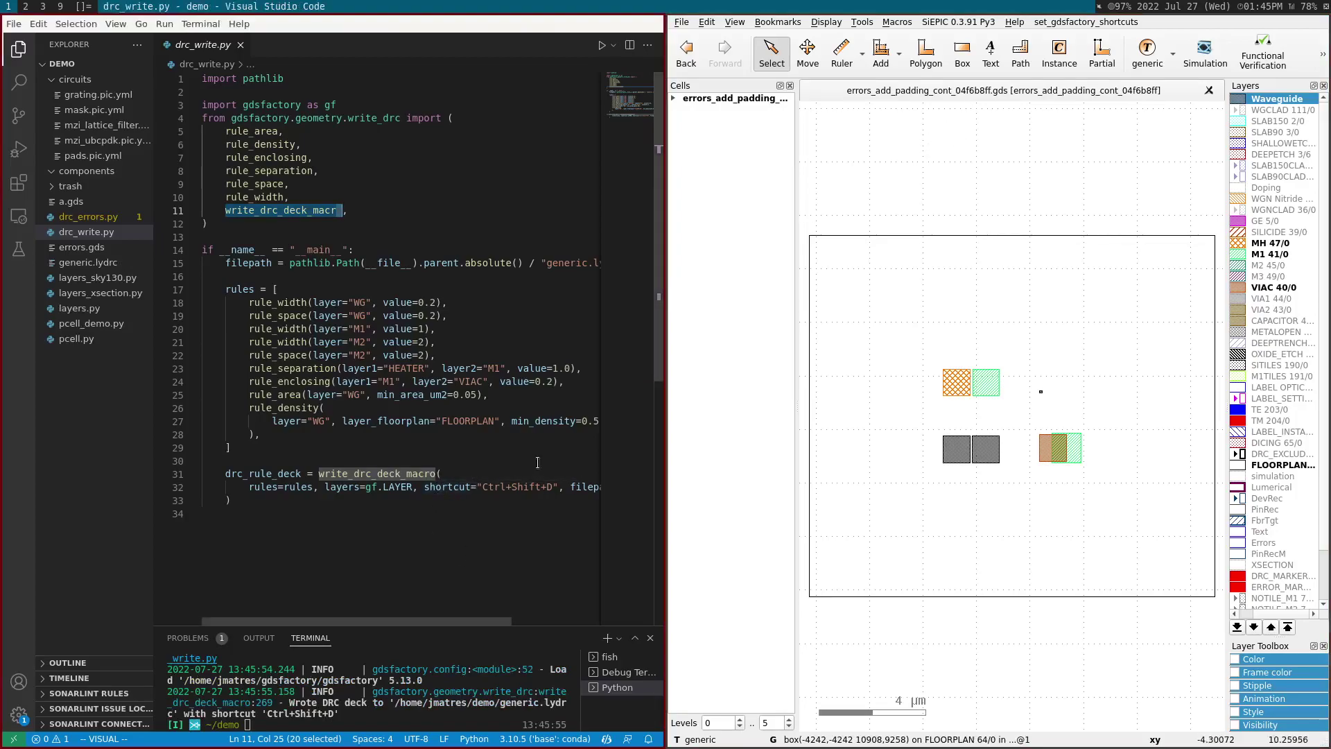
# Step: Run the generic DRC check and show the 'WG width 0.2um' violation under By Cell
pyautogui.click(894, 22)
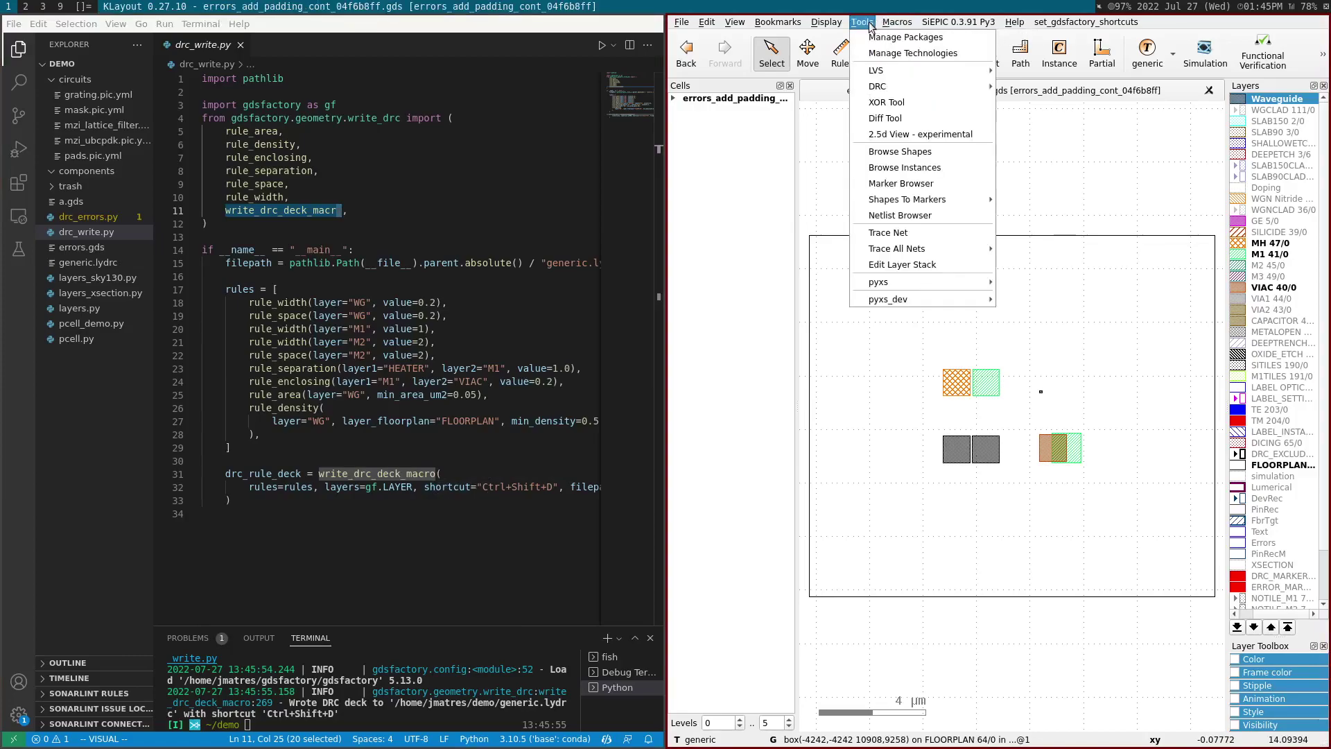
pyautogui.moveTo(877, 86)
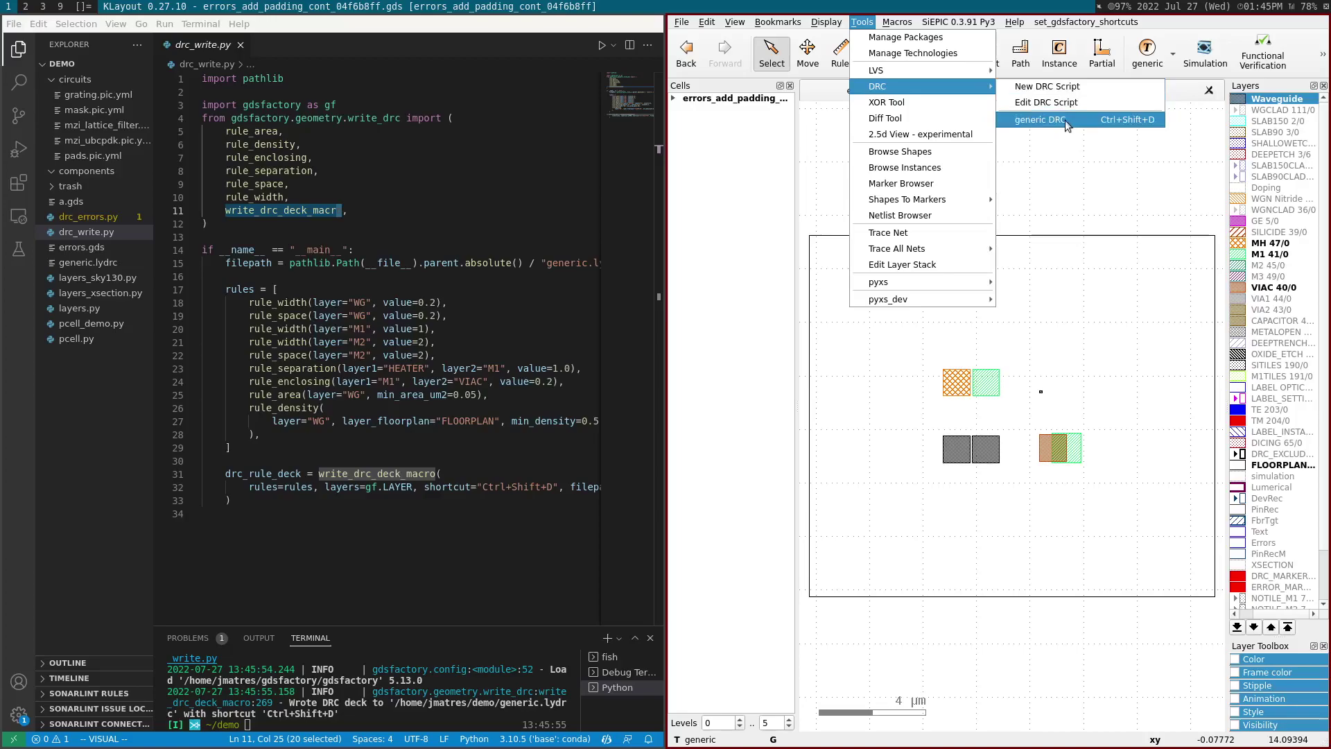
pyautogui.click(1065, 120)
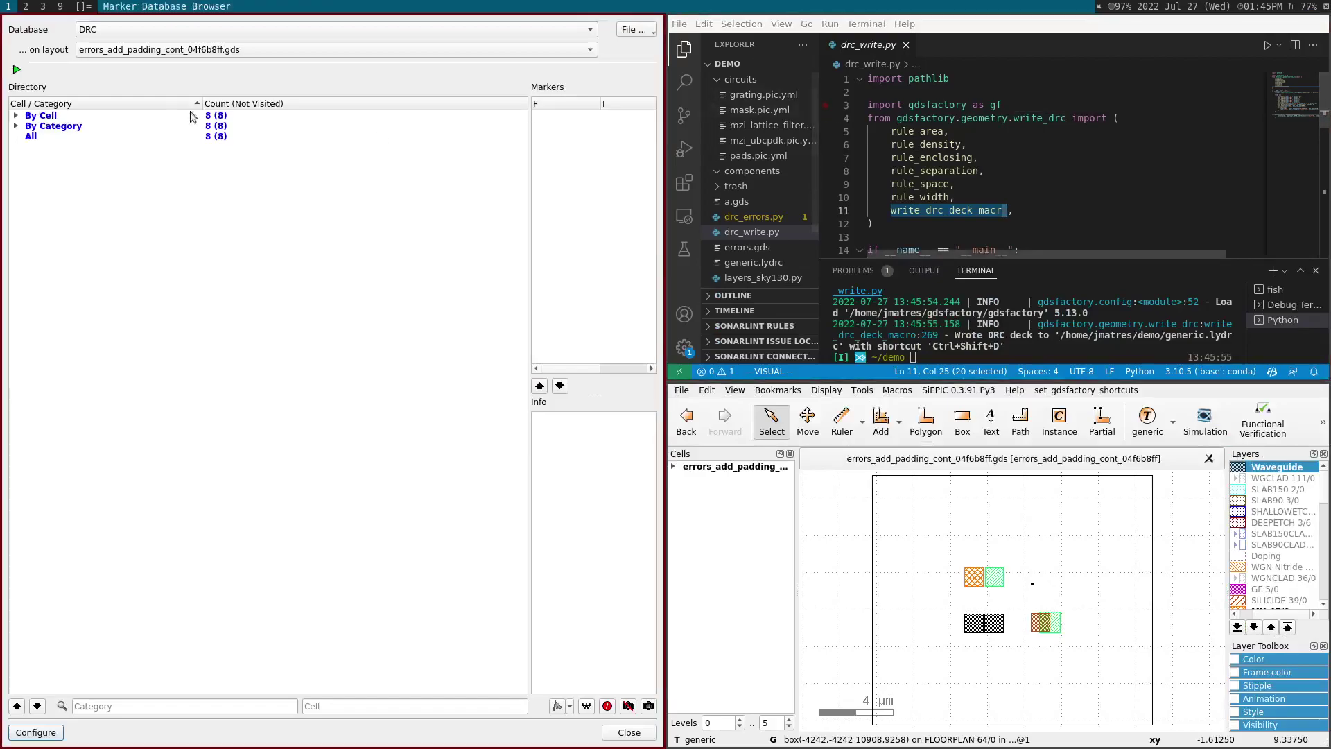
pyautogui.click(15, 116)
pyautogui.click(29, 127)
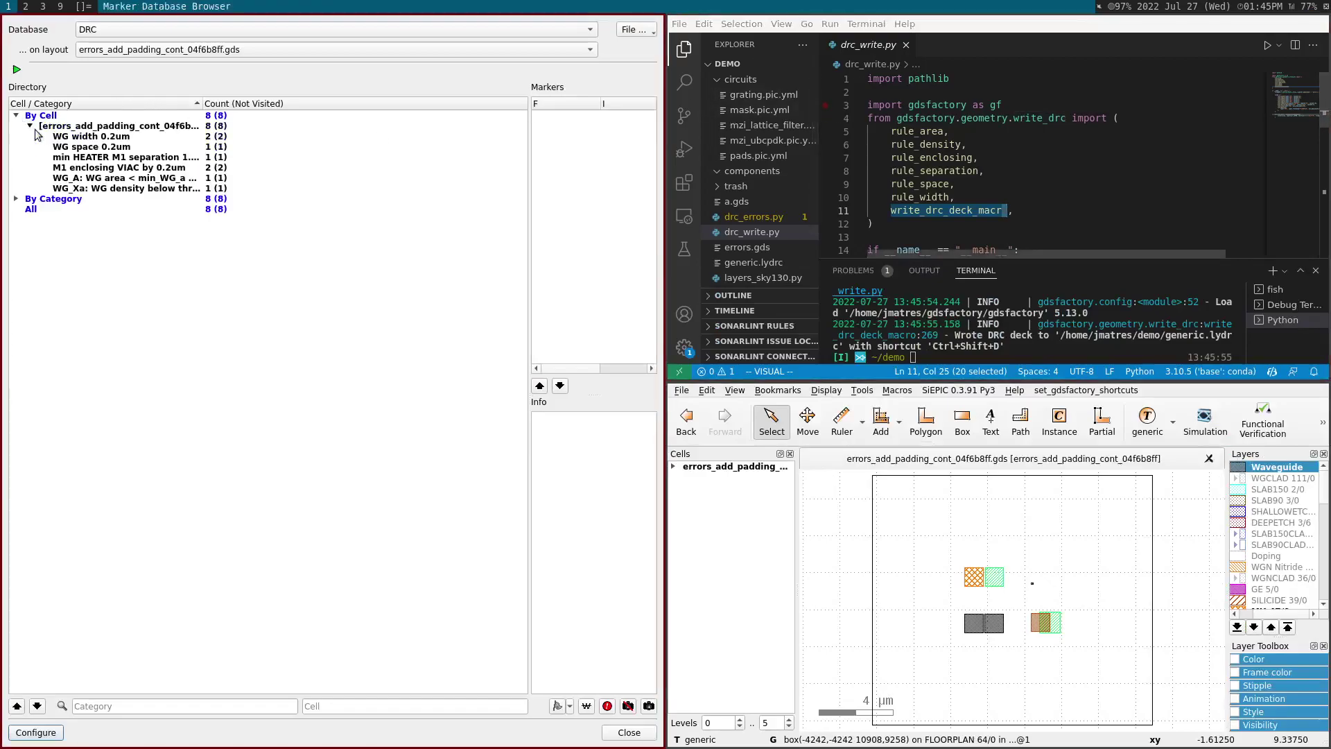
pyautogui.click(78, 136)
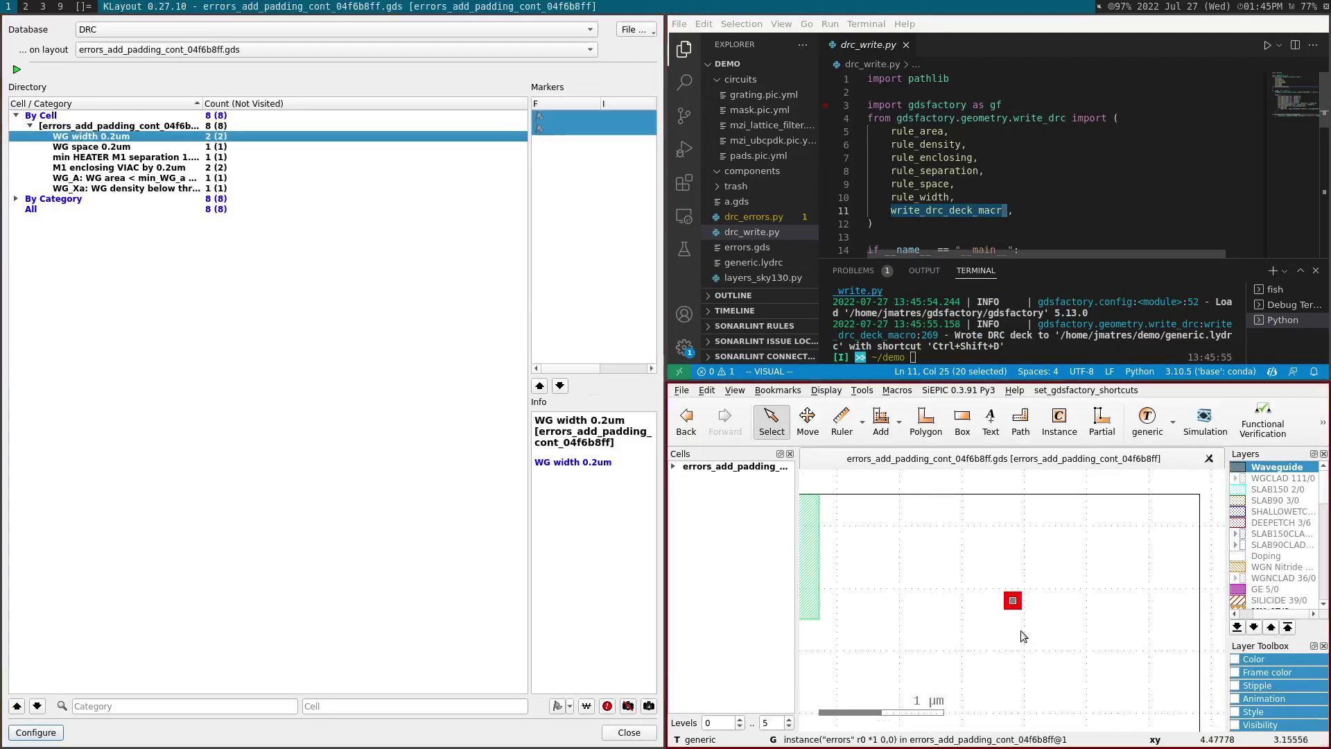
pyautogui.scroll(3, 1004, 615)
pyautogui.scroll(3, 1004, 616)
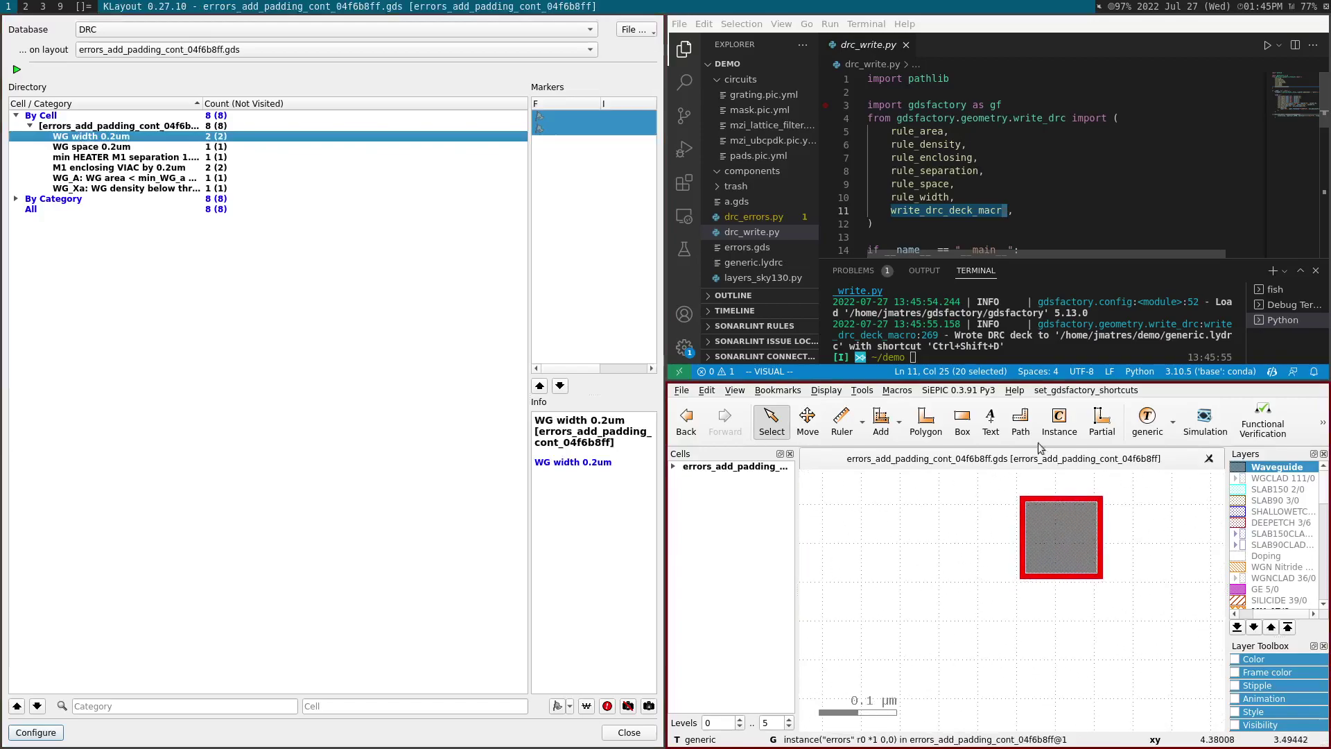
# Step: Measure the flagged waveguide's width with the ruler, reading 0.1 µm
pyautogui.press('F3')
pyautogui.click(1068, 501)
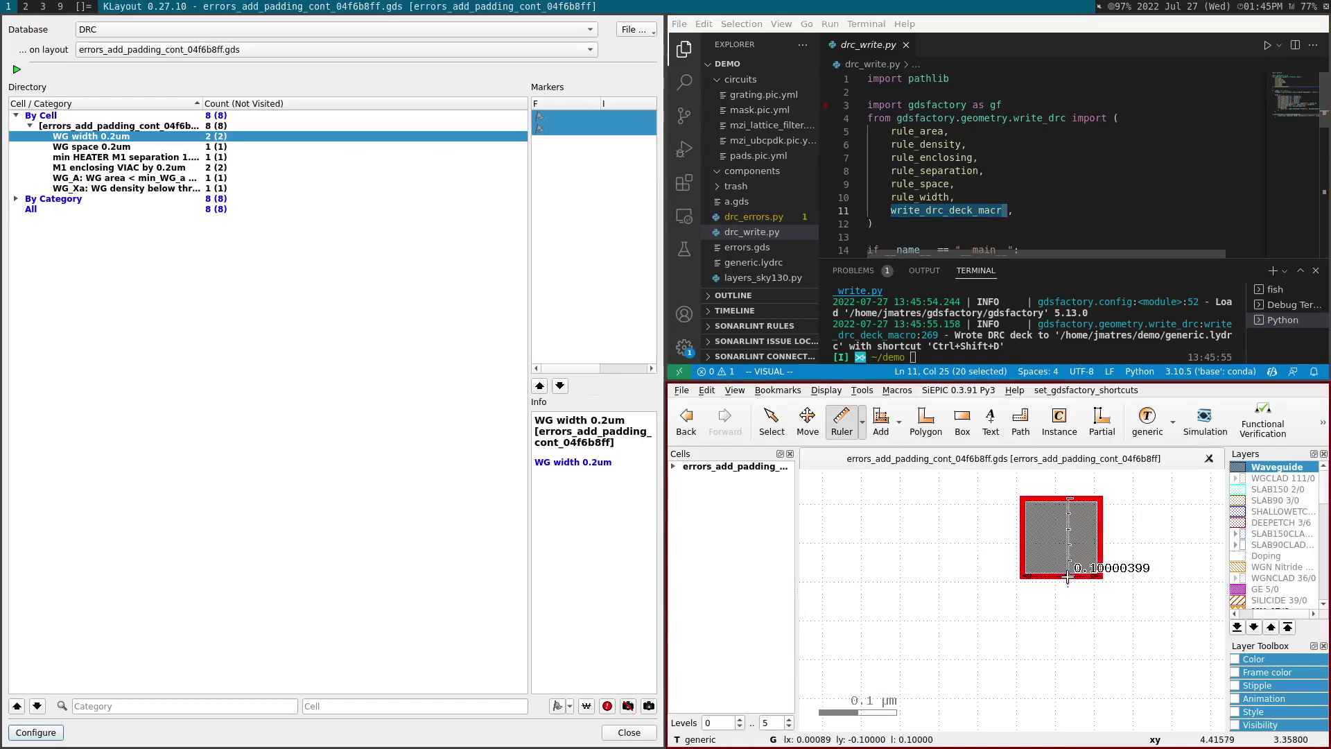
pyautogui.click(1068, 576)
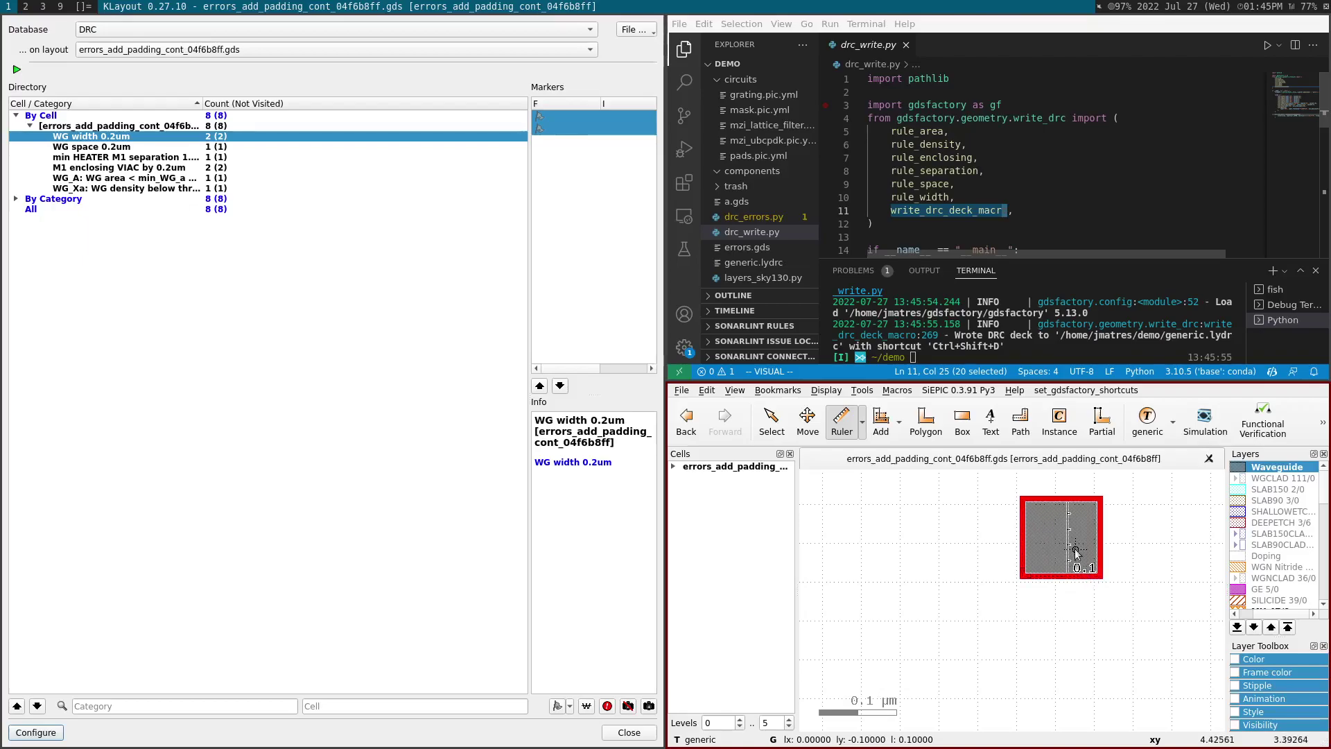
# Step: Show the 'WG space 0.2um' violation and measure the gap between the bars at about 0.1 µm
pyautogui.click(104, 152)
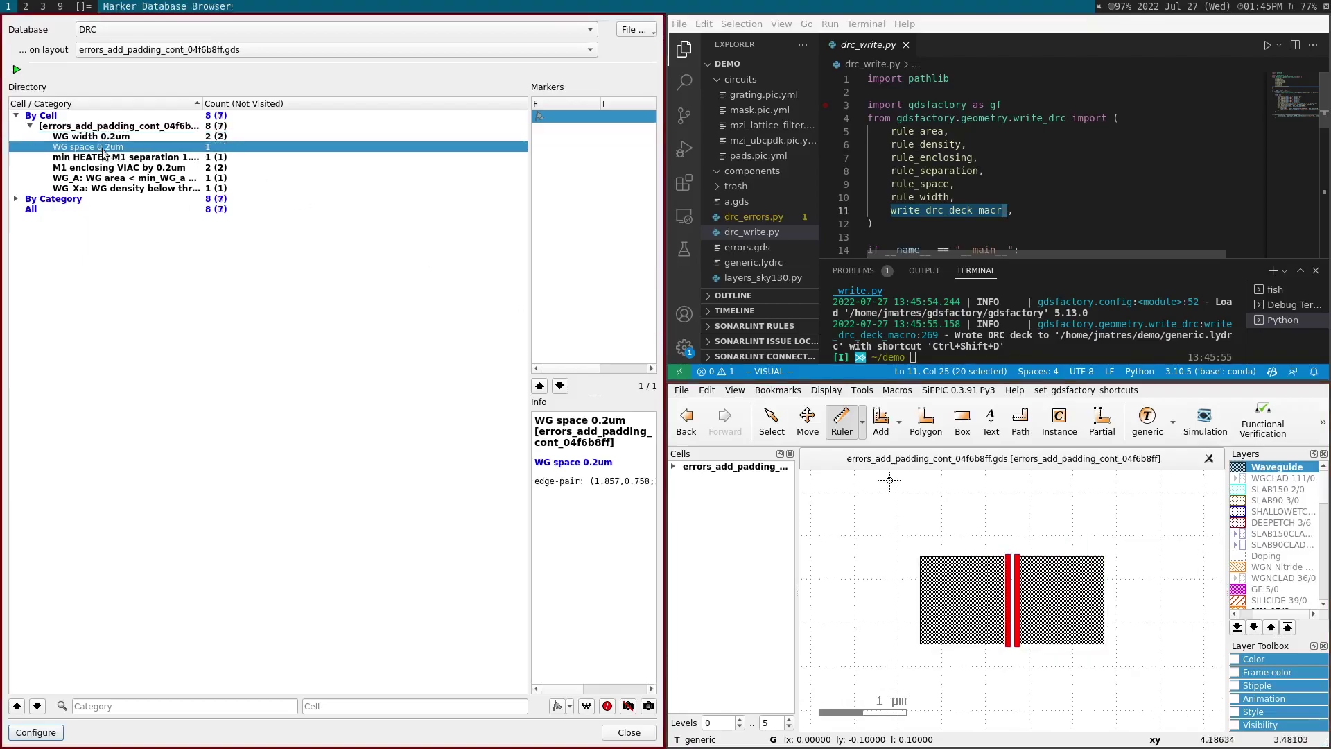
pyautogui.scroll(2, 1010, 586)
pyautogui.scroll(1, 1009, 586)
pyautogui.click(1009, 581)
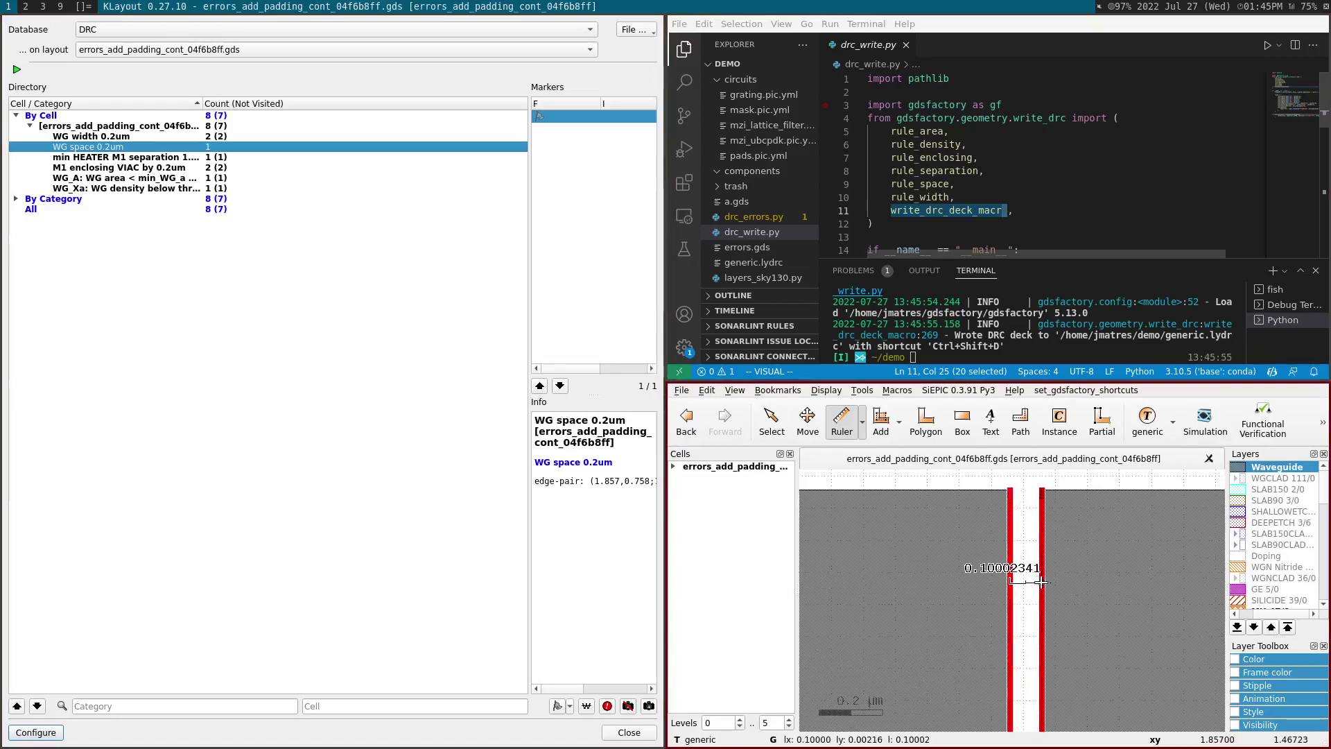
pyautogui.click(1043, 582)
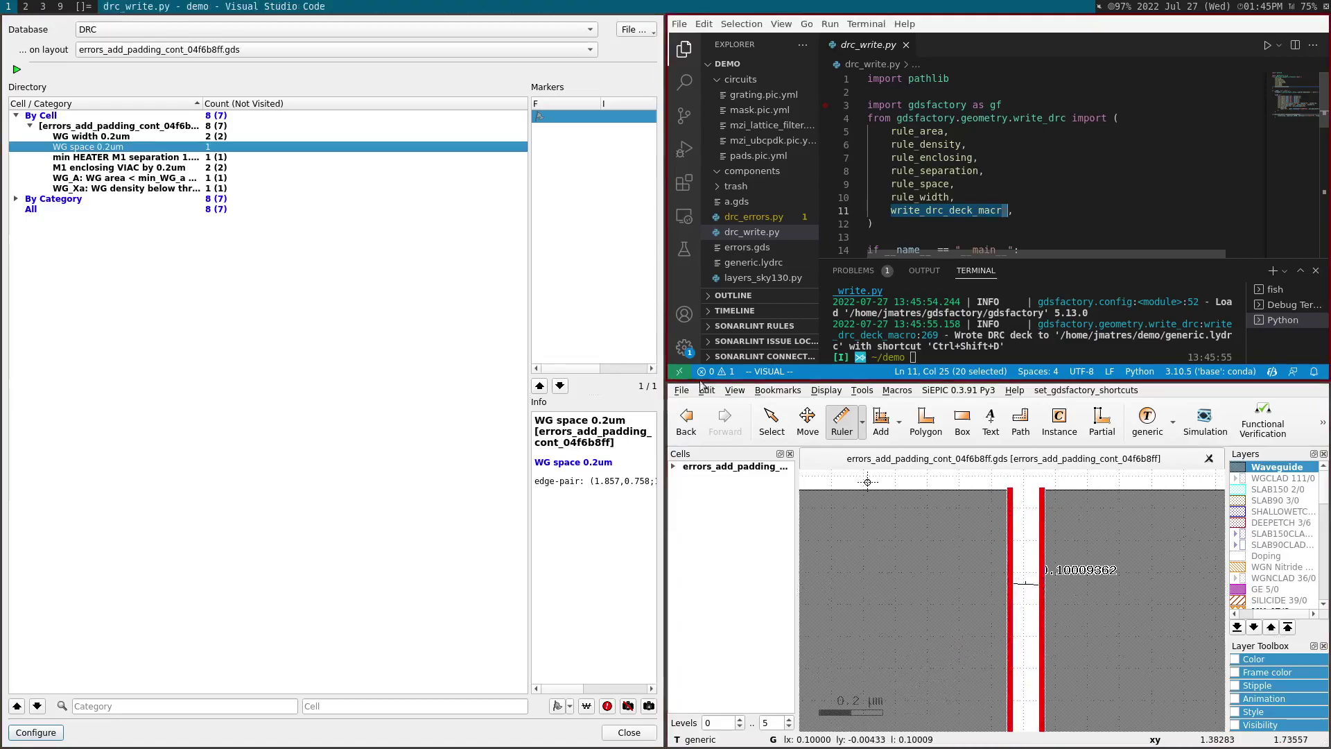
# Step: Measure the 'min HEATER M1 separation 1.0um' gap, then show 'M1 enclosing VIAC by 0.2um'
pyautogui.click(159, 157)
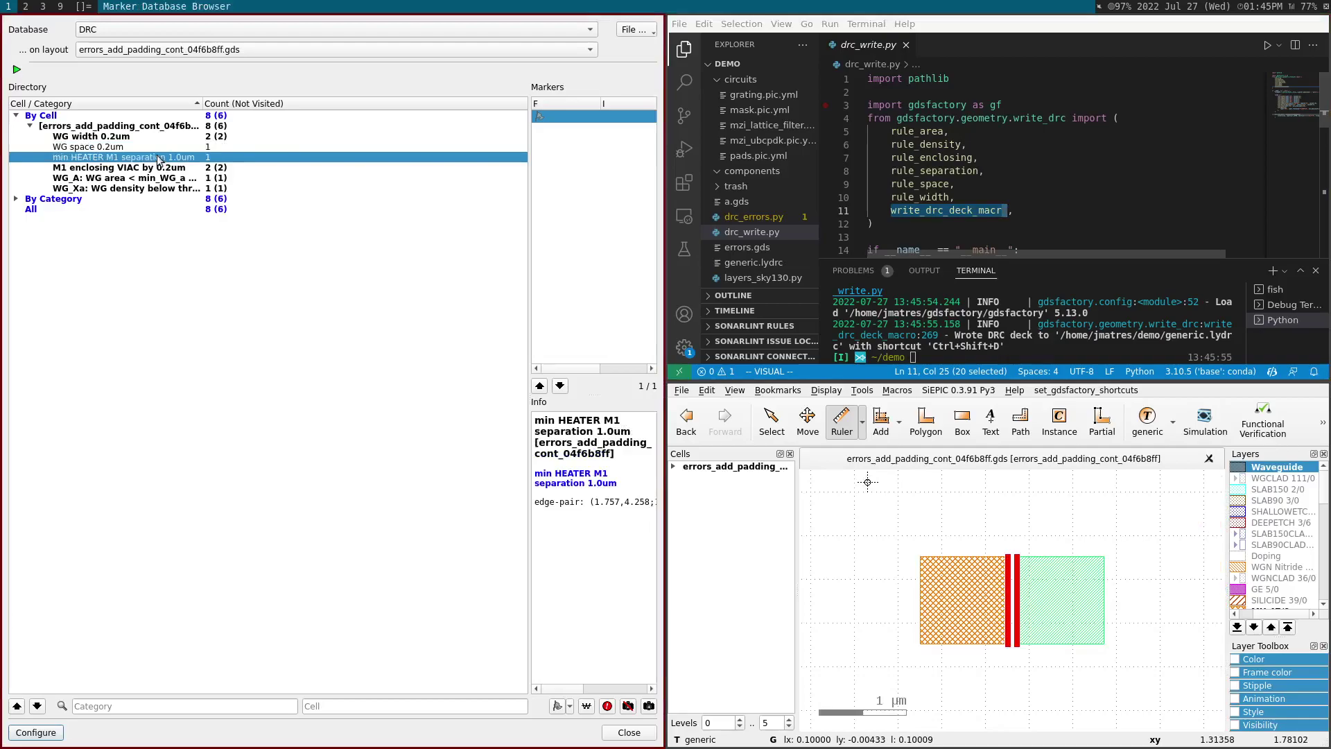
pyautogui.scroll(2, 1000, 574)
pyautogui.click(1028, 573)
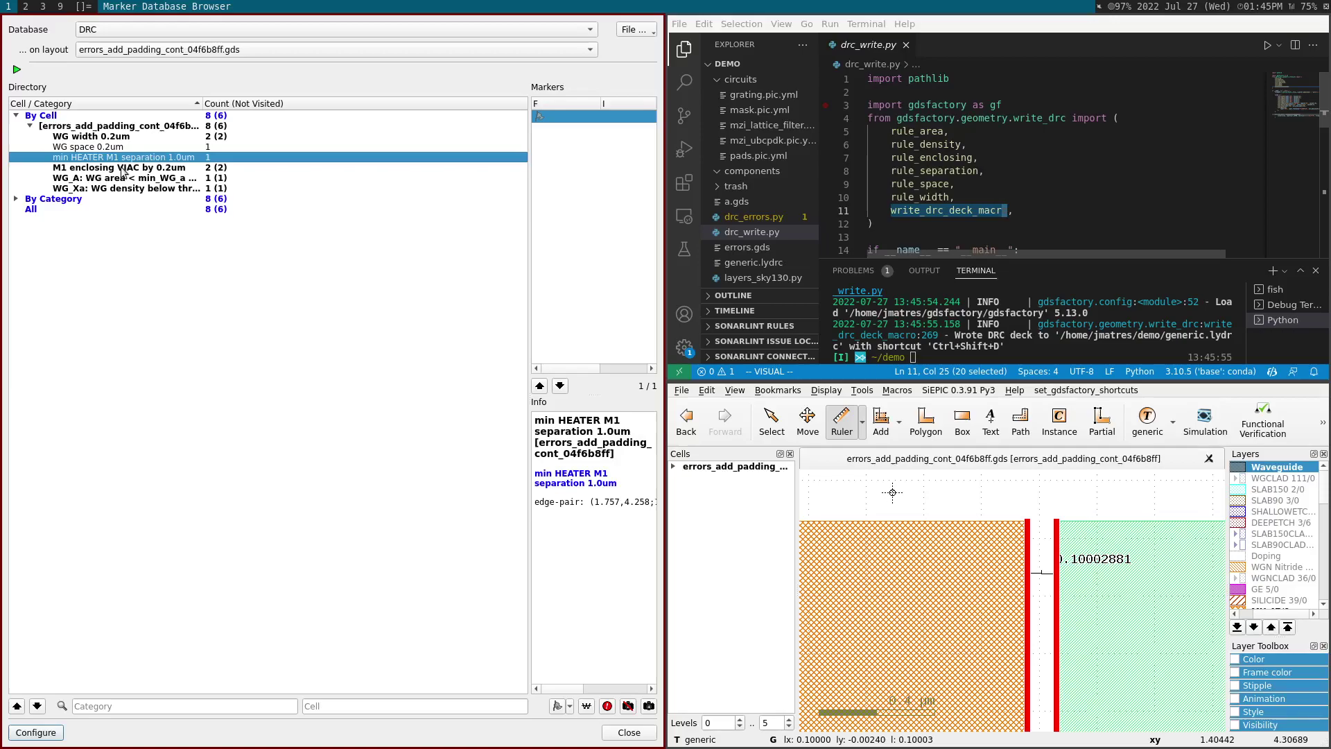
pyautogui.click(122, 168)
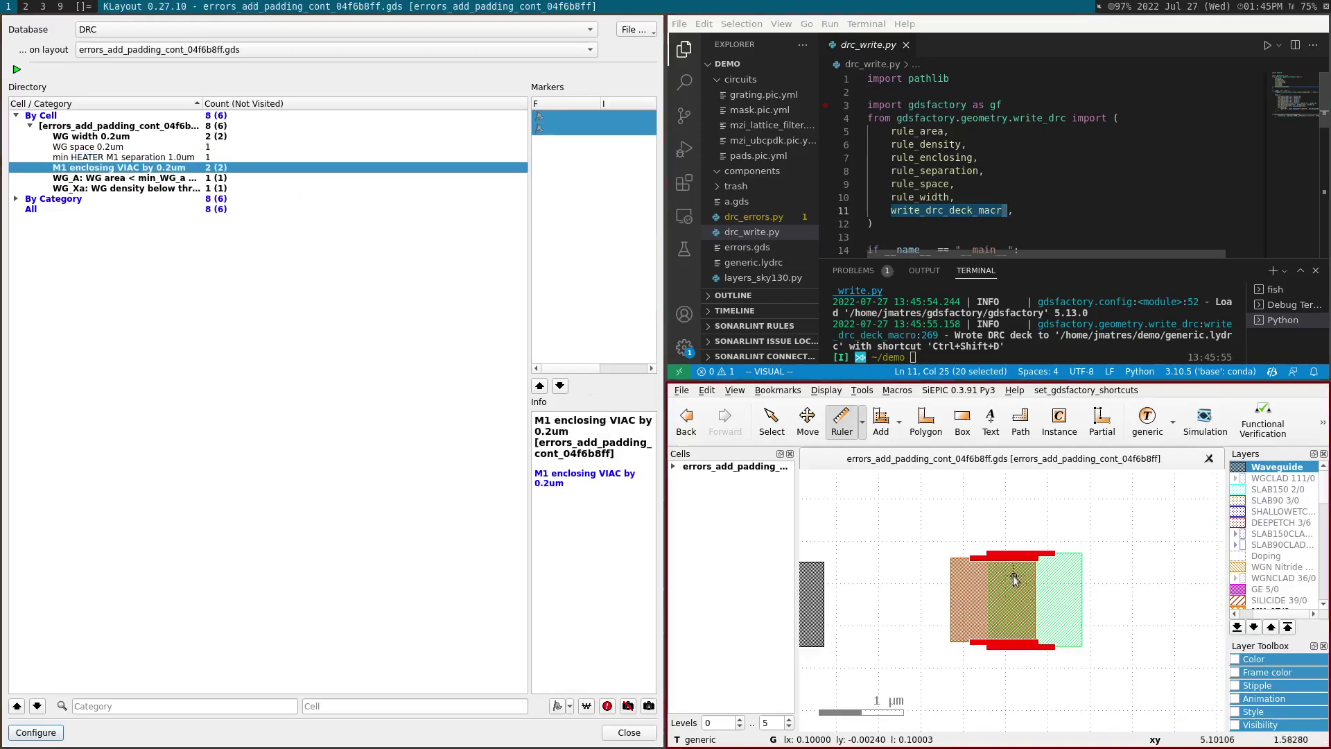
pyautogui.scroll(1, 1013, 575)
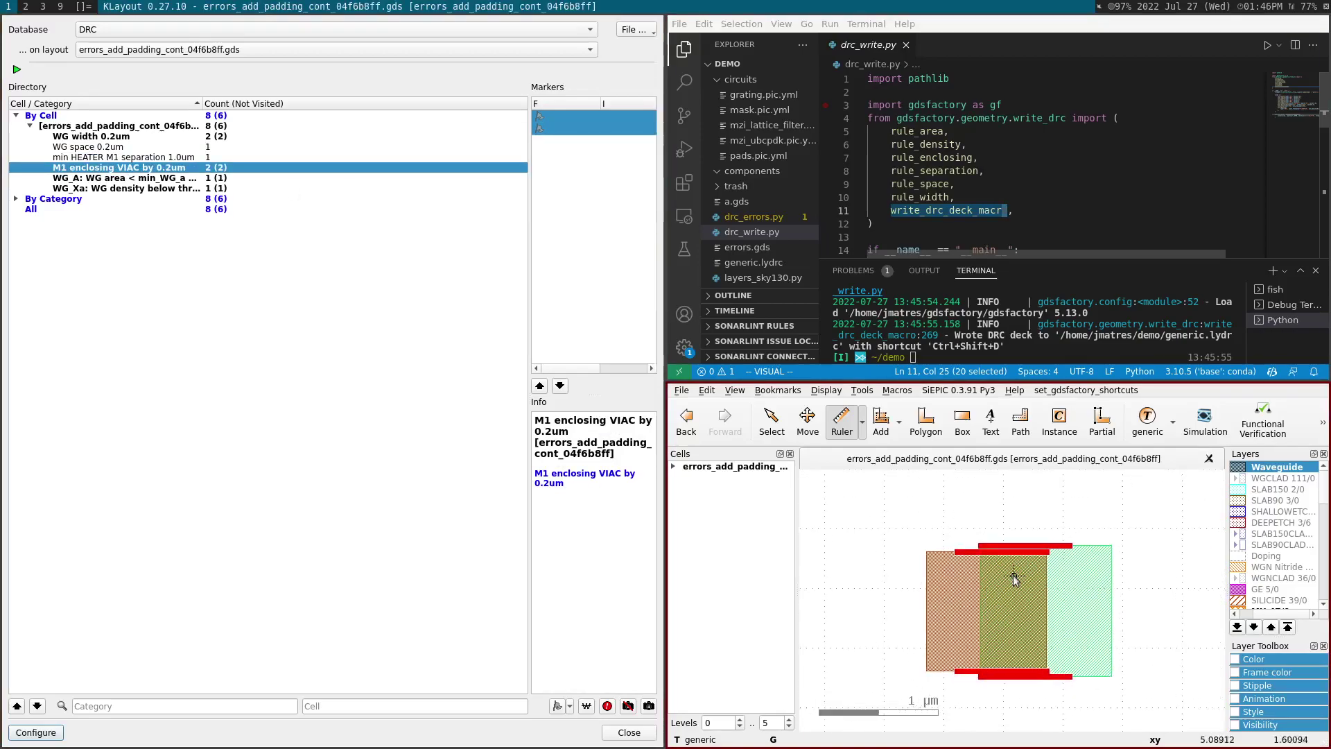
pyautogui.scroll(1, 1013, 575)
pyautogui.scroll(1, 1014, 575)
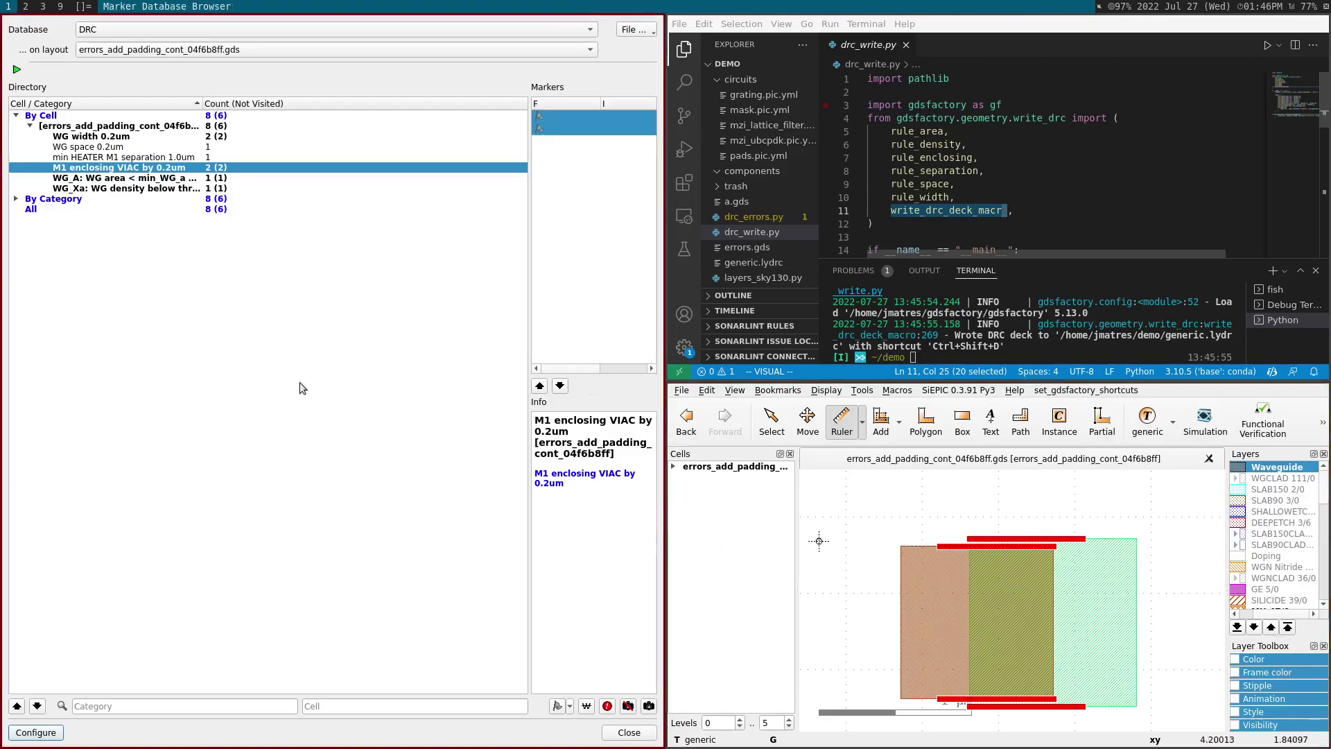
# Step: Show the 'WG_A: WG area' marker, then the 'WG_Xa: WG density below threshold' marker
pyautogui.click(126, 178)
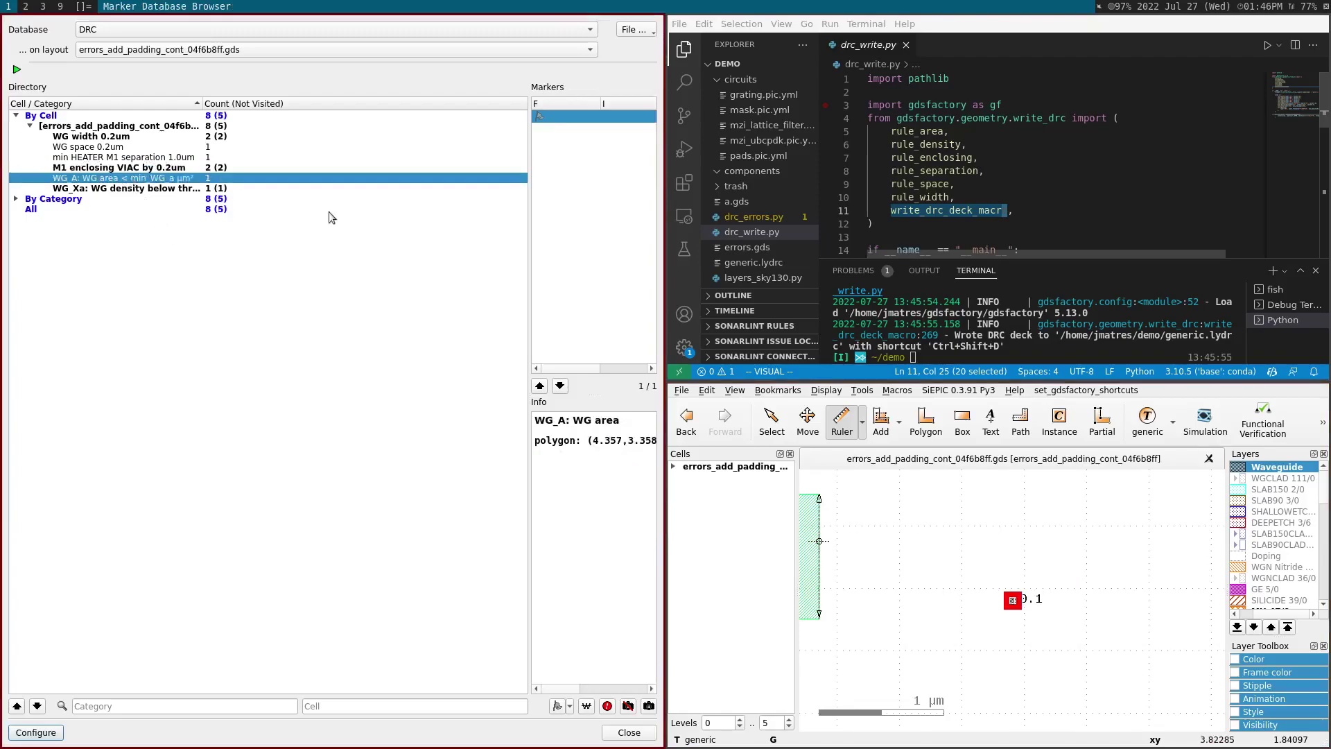
pyautogui.scroll(2, 1014, 604)
pyautogui.scroll(1, 1024, 619)
pyautogui.scroll(3, 1000, 562)
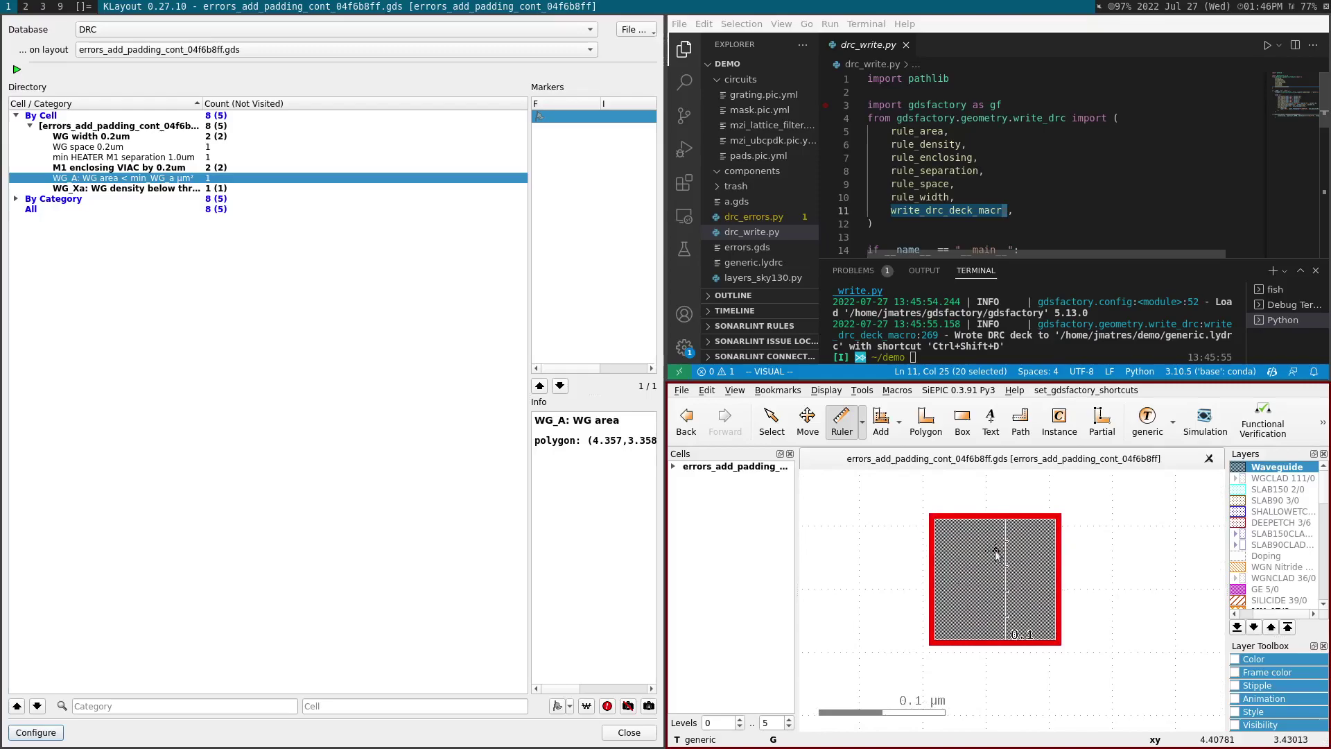
pyautogui.scroll(1, 996, 550)
pyautogui.scroll(1, 995, 550)
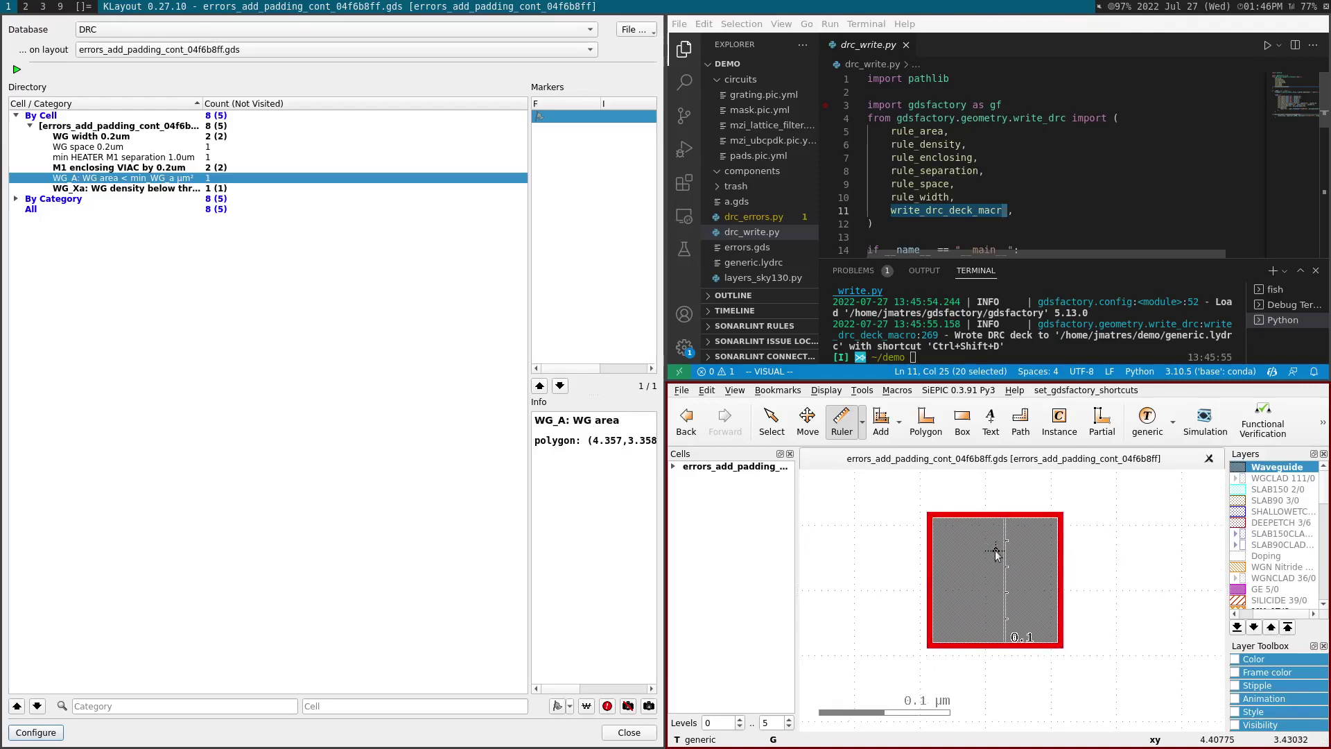
pyautogui.click(172, 188)
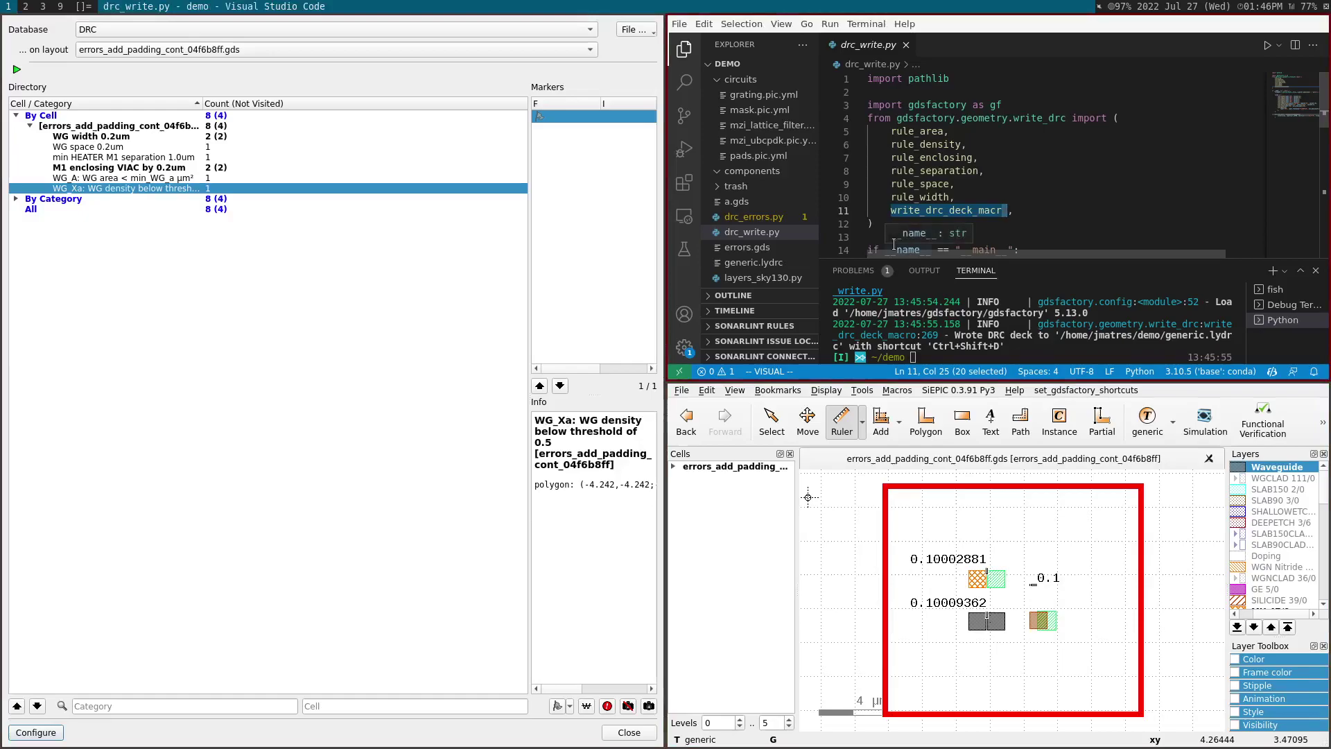
pyautogui.scroll(-1, 893, 243)
pyautogui.scroll(-2, 937, 218)
pyautogui.scroll(-2, 988, 193)
pyautogui.scroll(-1, 1050, 163)
pyautogui.hscroll(2, 1048, 164)
pyautogui.hscroll(1, 1076, 164)
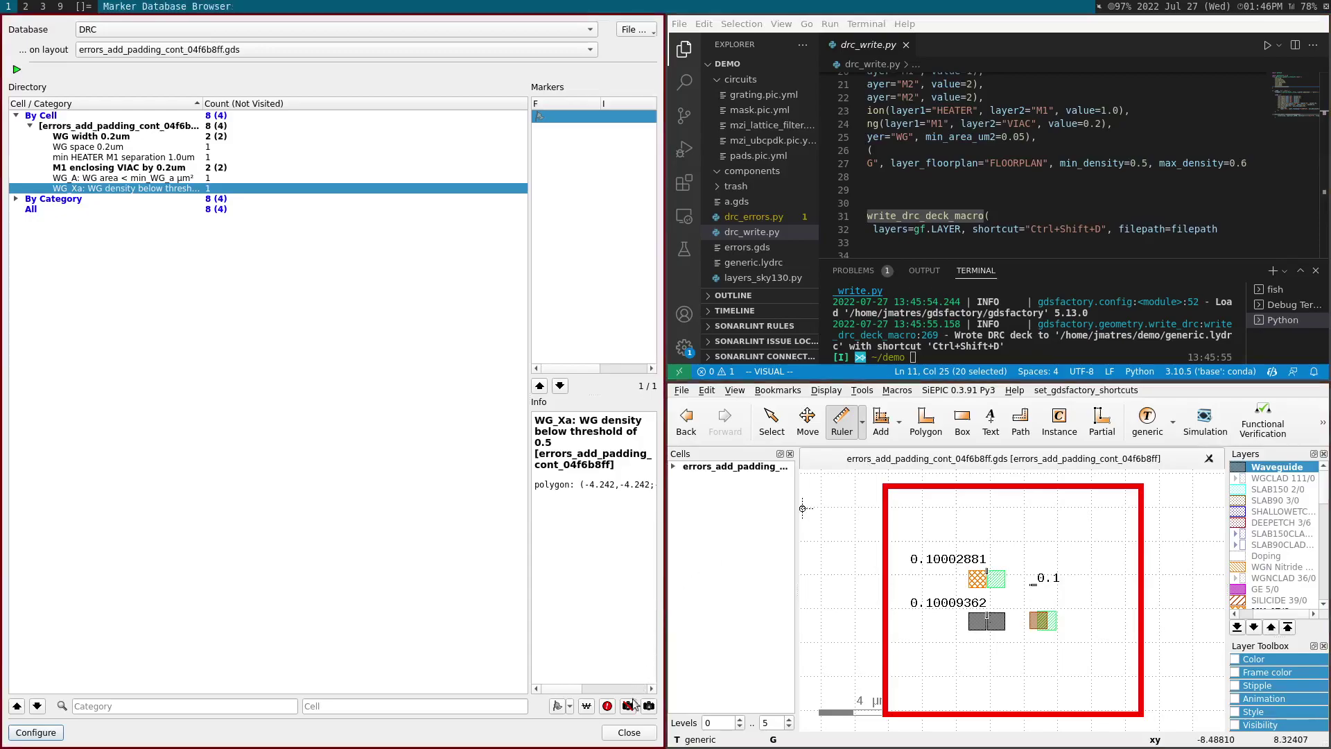
# Step: Switch to workspace 2 showing the gdsfactory Klayout DRC docs in Firefox
pyautogui.press('super+2')
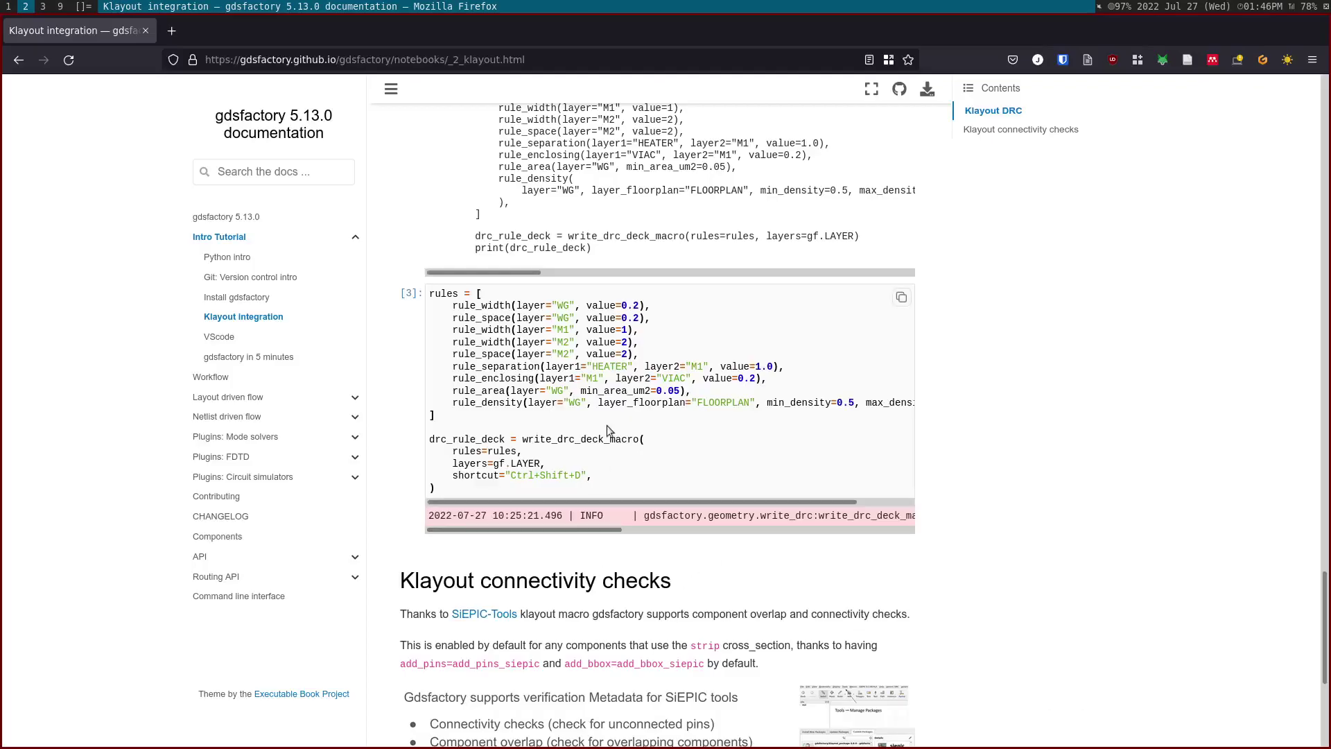
pyautogui.scroll(5, 606, 426)
pyautogui.scroll(5, 607, 426)
pyautogui.scroll(7, 606, 426)
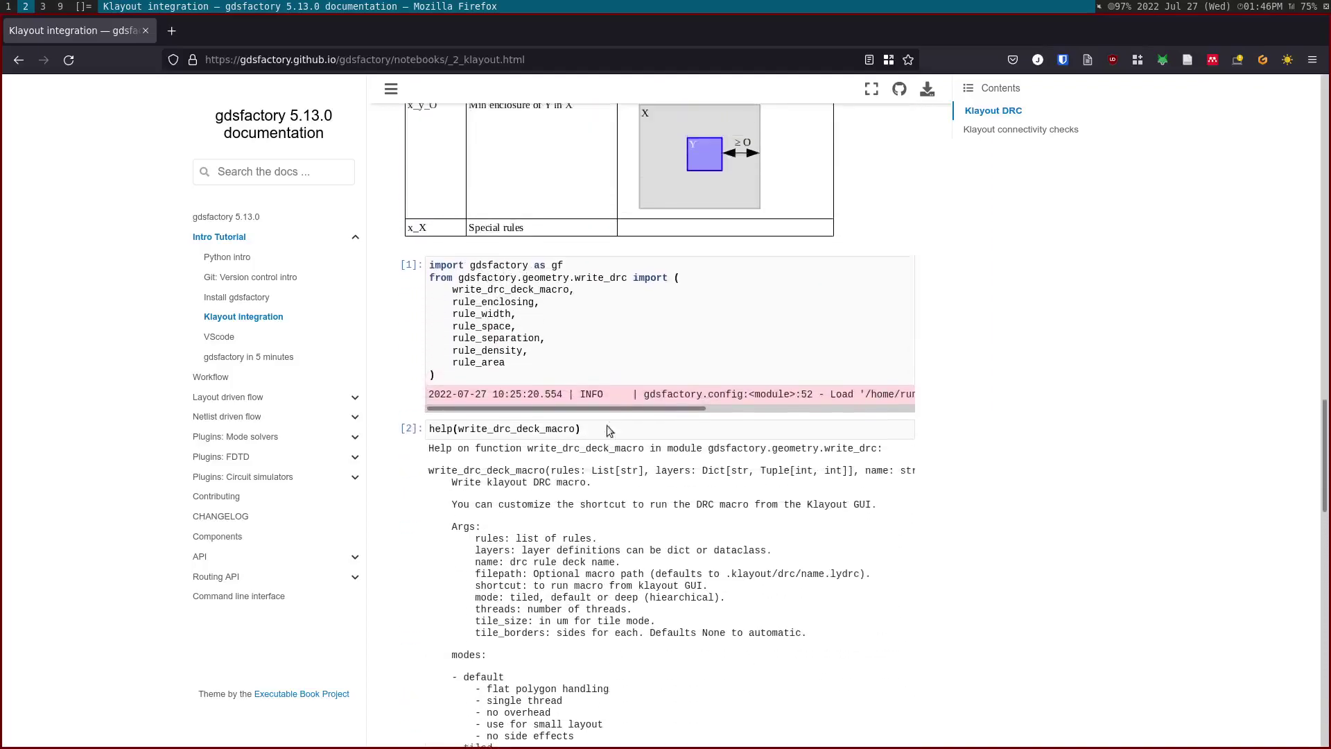
pyautogui.scroll(1, 607, 426)
pyautogui.scroll(2, 607, 426)
pyautogui.scroll(3, 609, 432)
pyautogui.scroll(3, 609, 431)
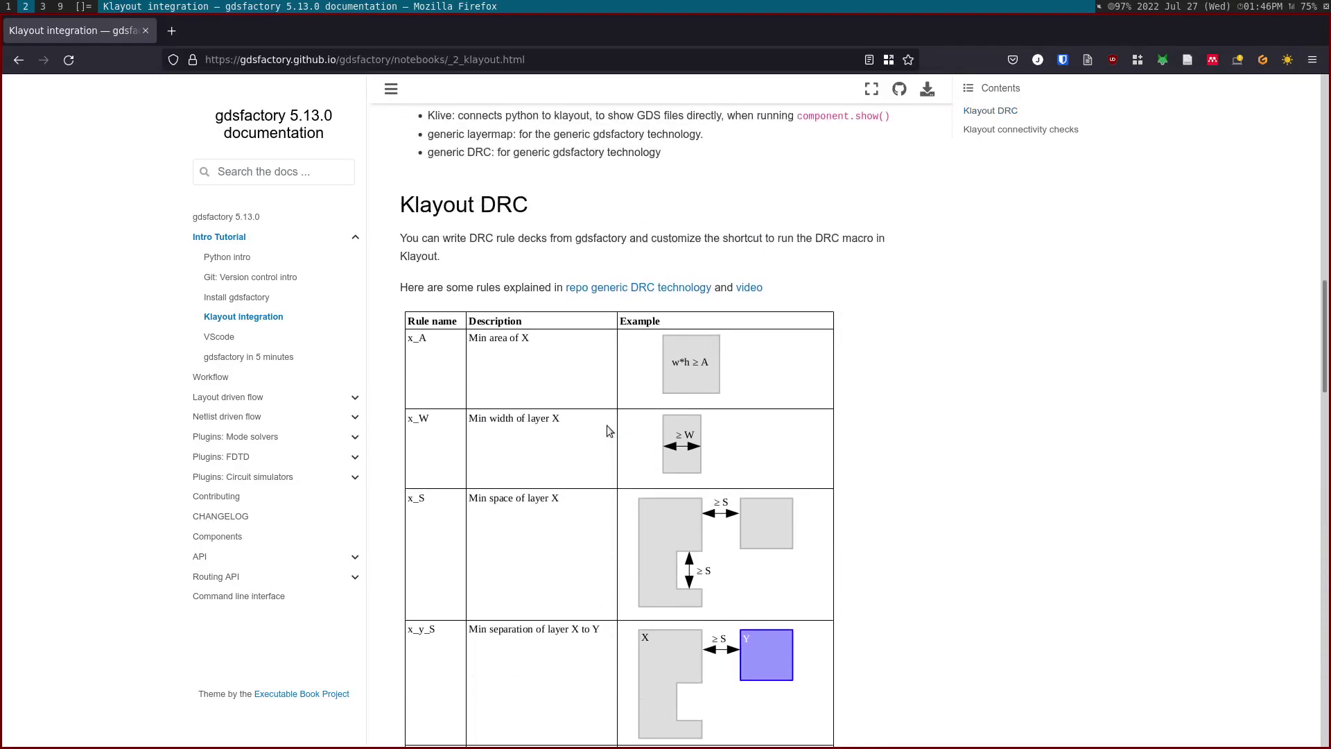